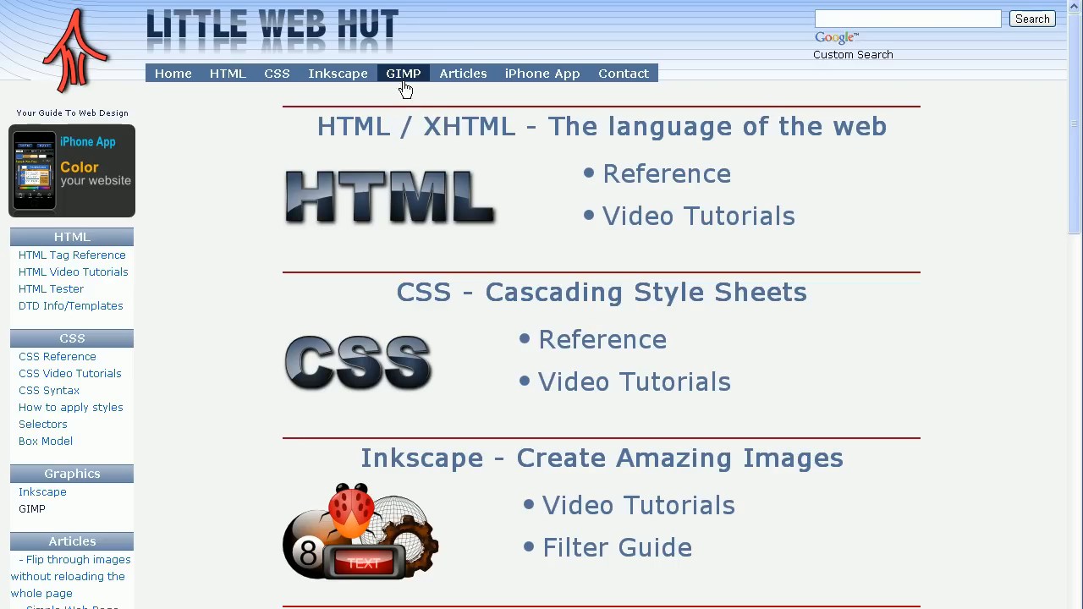
Browse the GIMP 2.8 brush reference on the Little Web Hut site and examine the Acrylic 01 and Star brush samples.
left_click(404, 76)
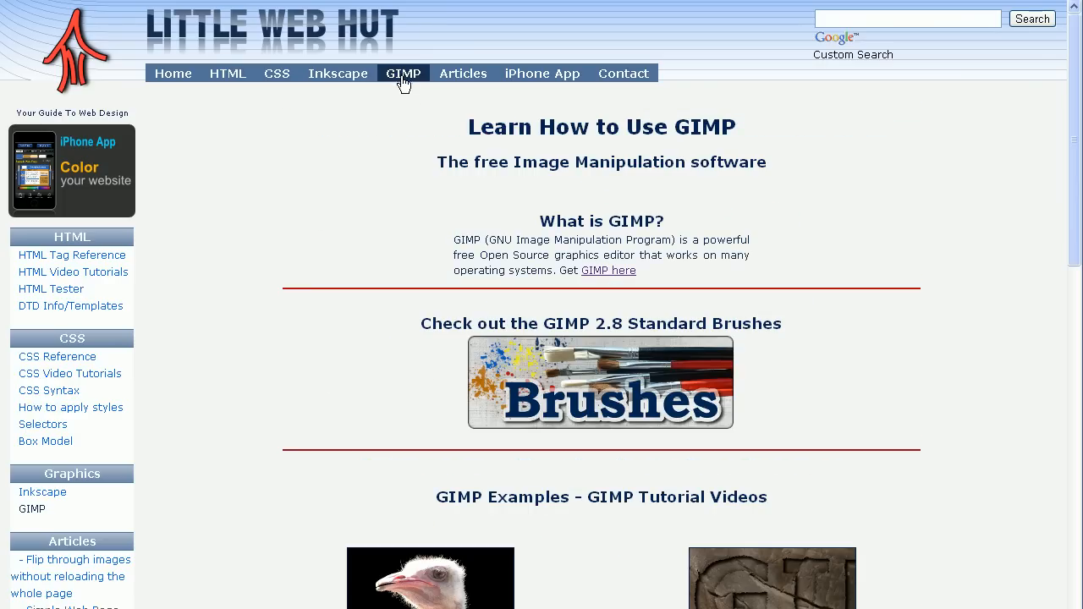
left_click(582, 385)
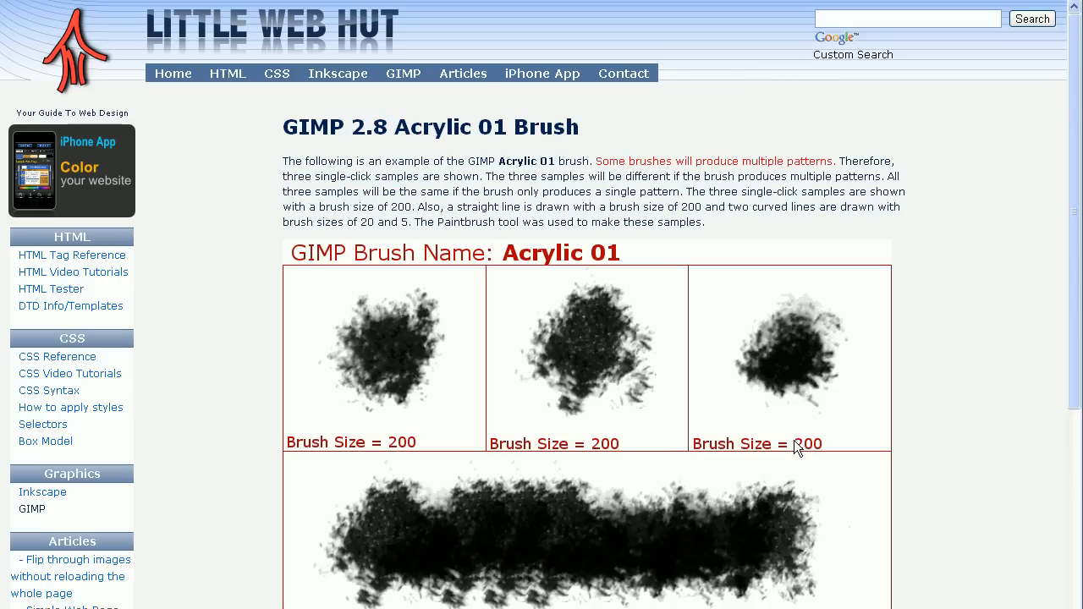
scroll(794, 440, "down", 3)
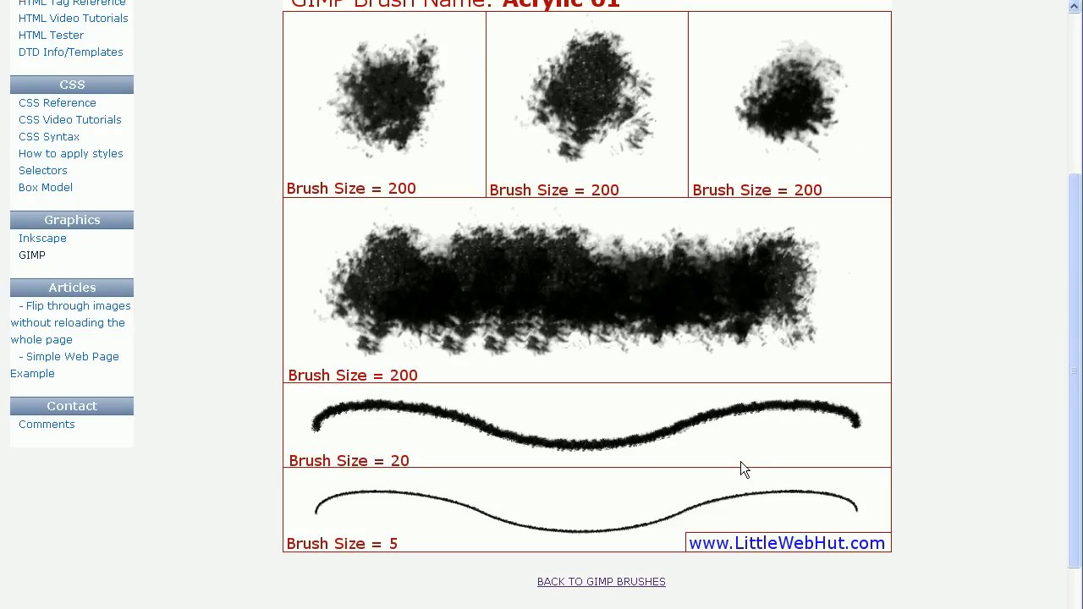
left_click(645, 580)
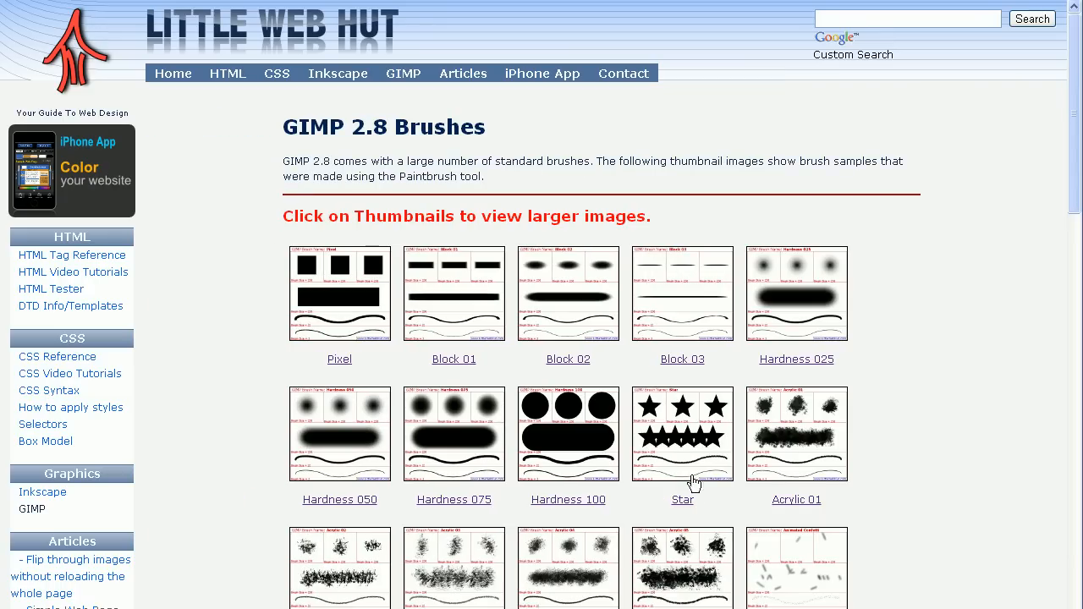
left_click(684, 453)
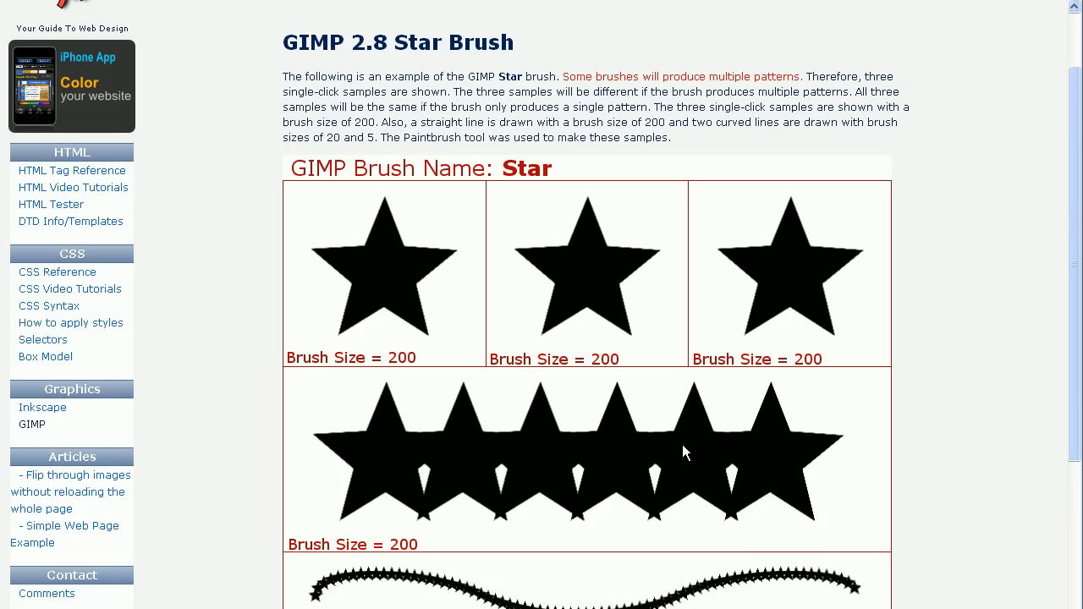
scroll(683, 453, "down", 2)
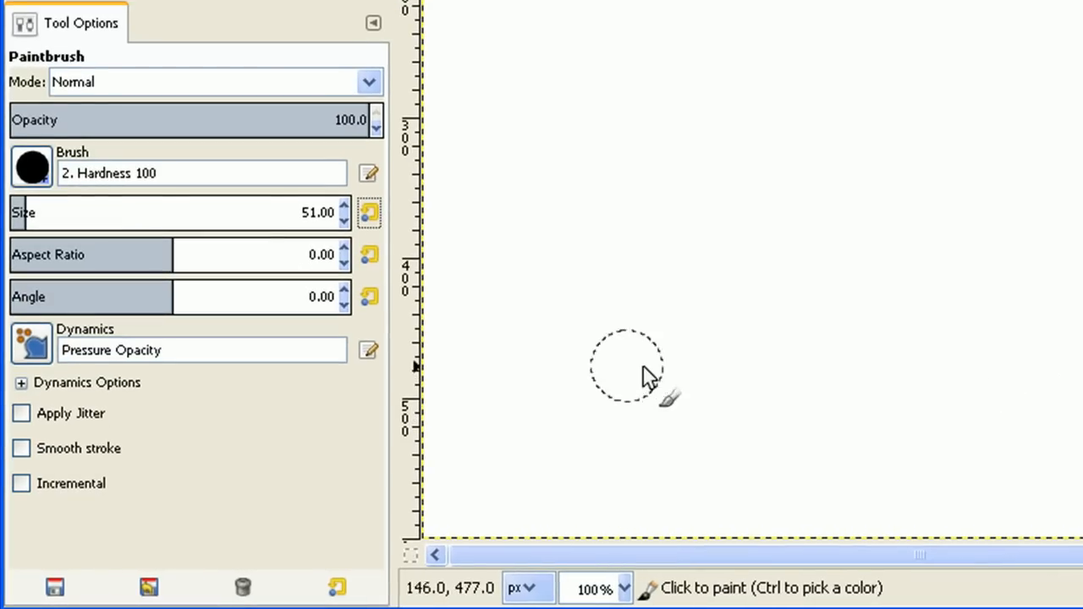
In GIMP, view the available Paintbrush brushes and raise the Hardness 100 brush size to about 550.
left_click(33, 166)
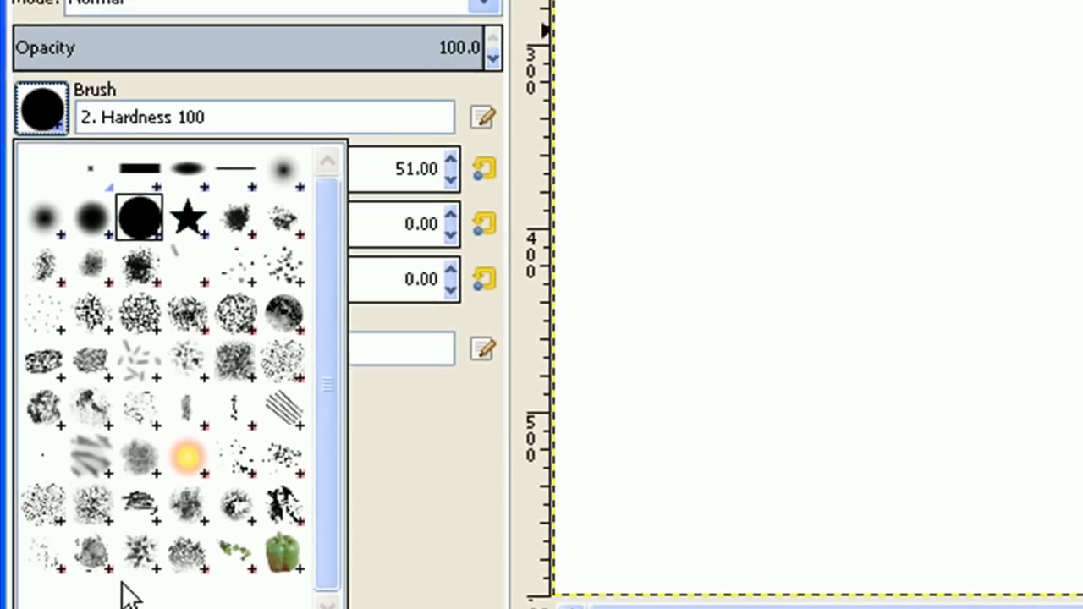
left_click(33, 162)
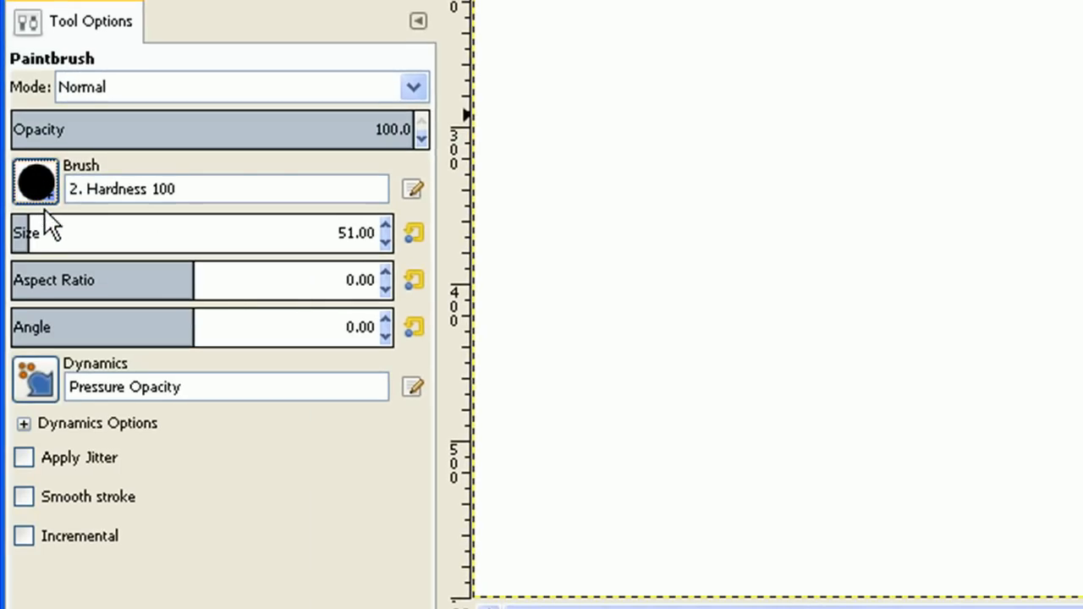
left_click(88, 233)
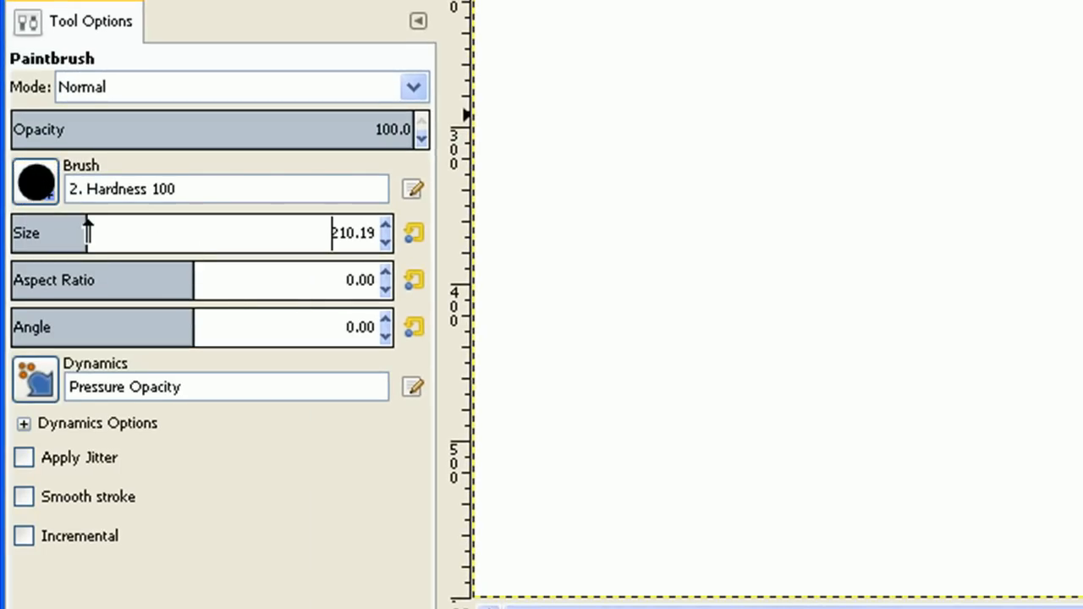
mouse_move(88, 233)
left_mouse_down()
mouse_move(269, 233)
mouse_move(91, 233)
mouse_move(198, 232)
left_mouse_up()
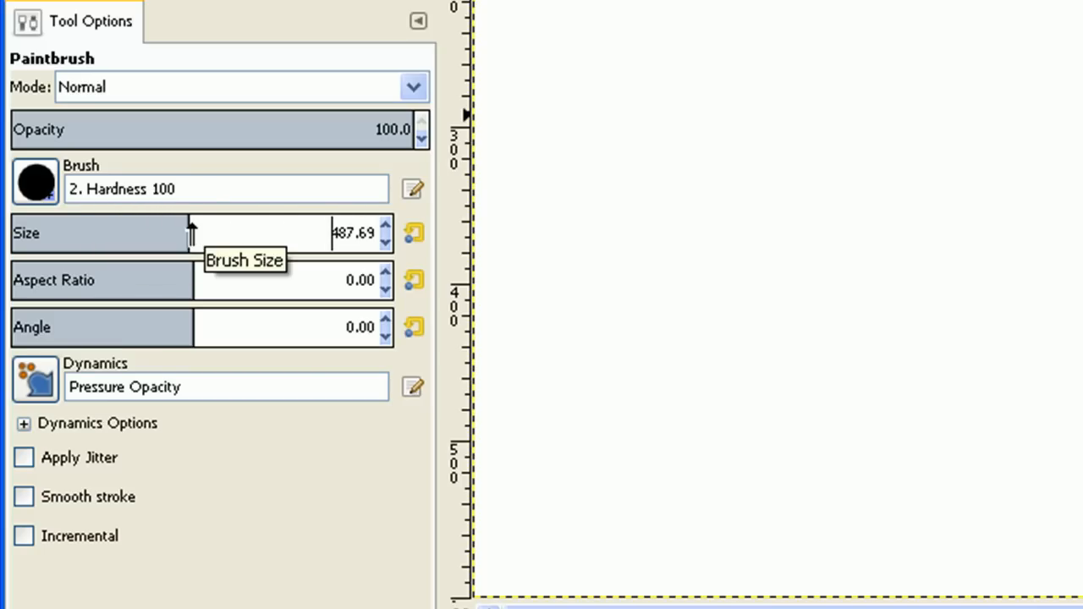
mouse_move(191, 233)
left_mouse_down()
mouse_move(79, 233)
mouse_move(282, 234)
mouse_move(213, 234)
left_mouse_up()
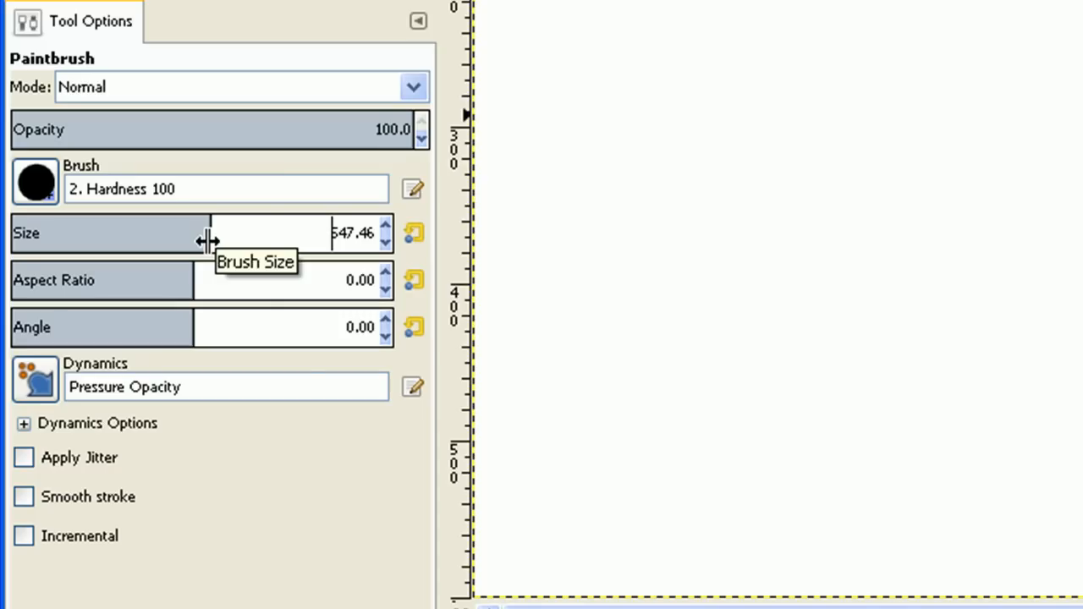
mouse_move(208, 241)
left_mouse_down()
mouse_move(111, 240)
mouse_move(330, 245)
mouse_move(217, 237)
left_mouse_up()
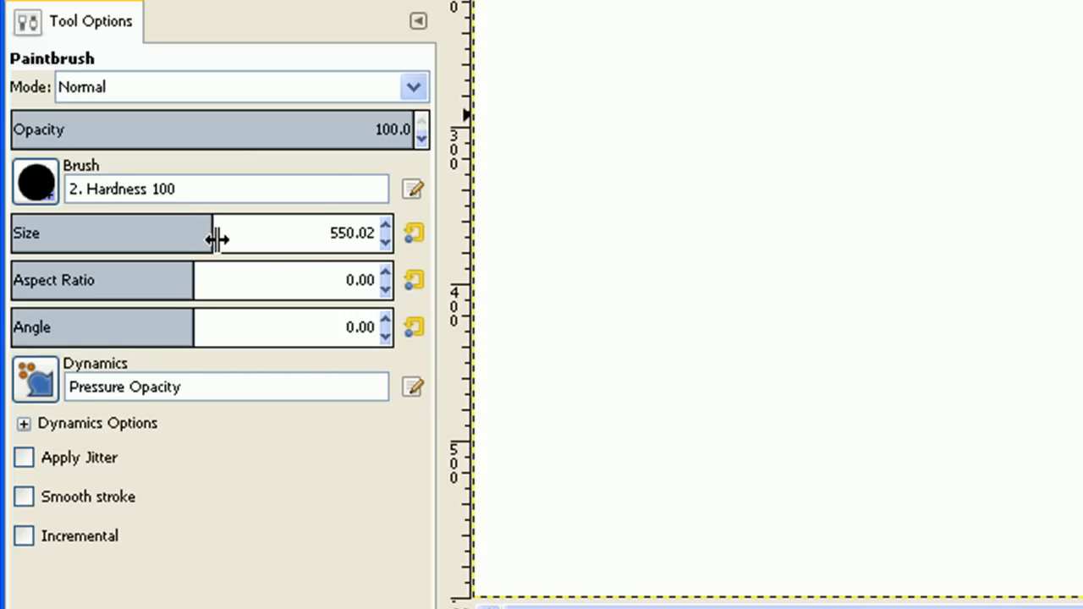
Set the brush size to exactly 255.02 and reset it to the brush's native size.
double_click(344, 234)
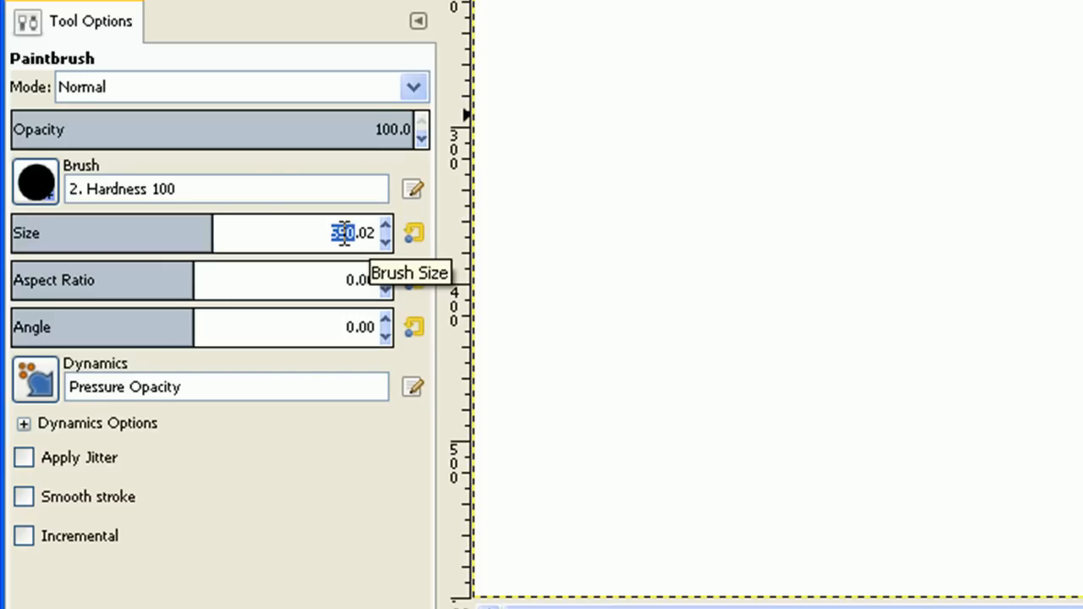
type("255")
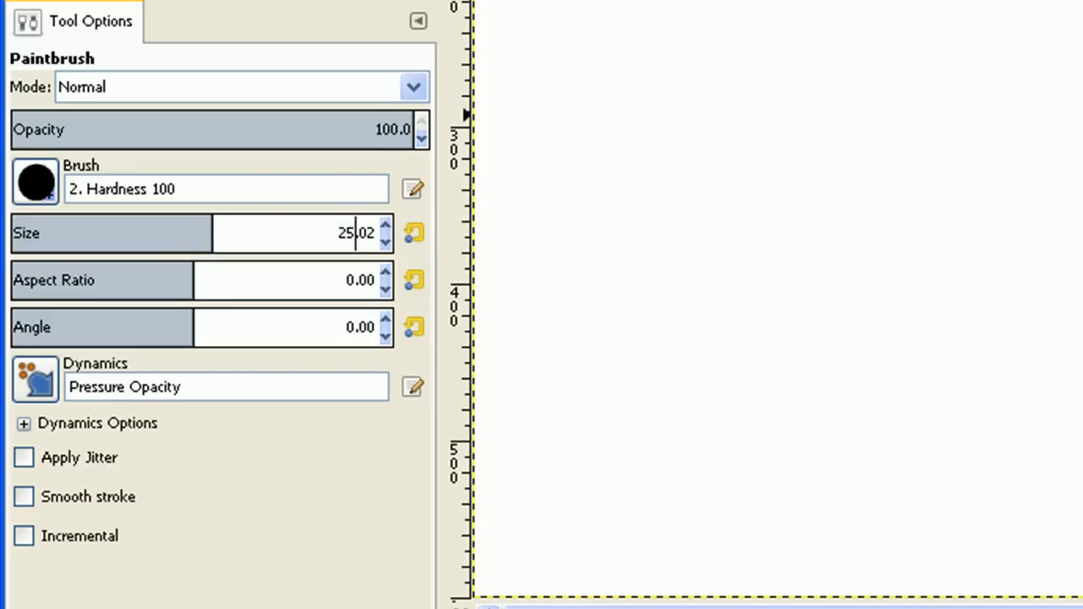
key("Return")
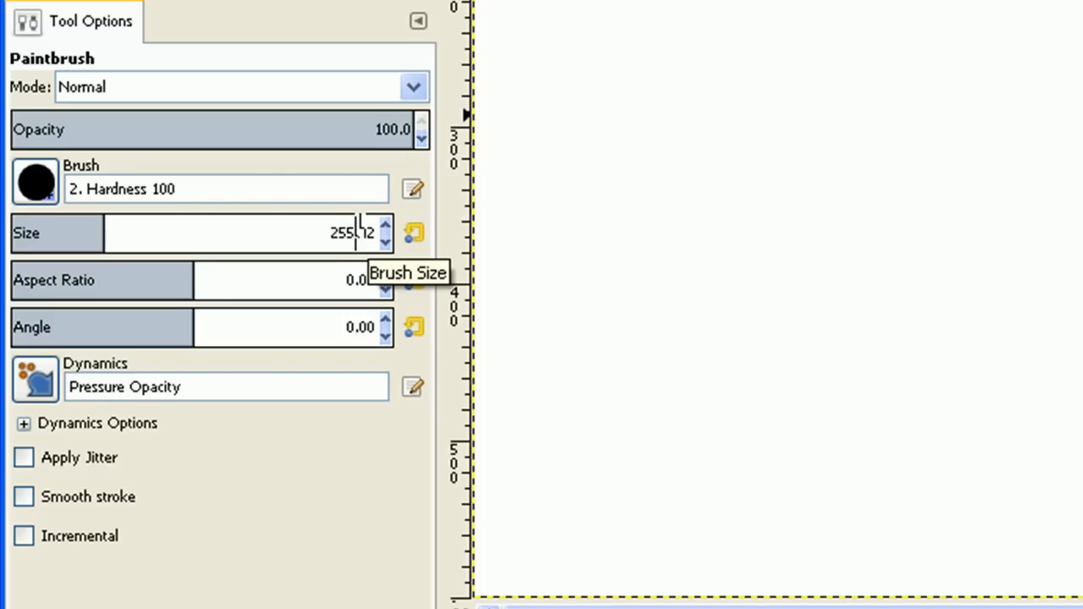
left_click(416, 232)
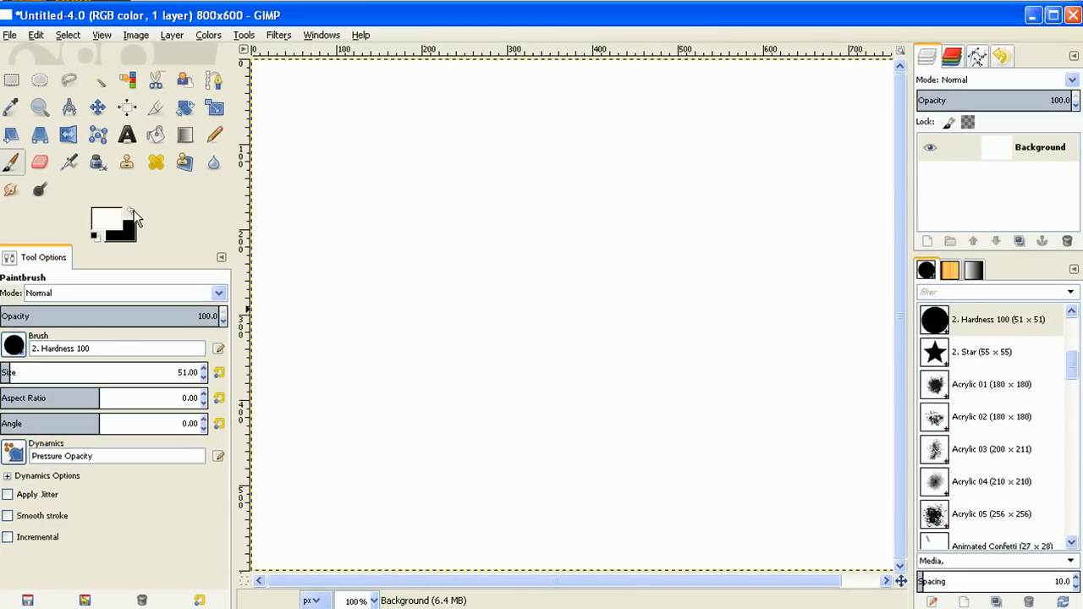
Make black the foreground color and paint a single dot and a short horizontal stroke beside it near the canvas's upper-left corner.
left_click(132, 214)
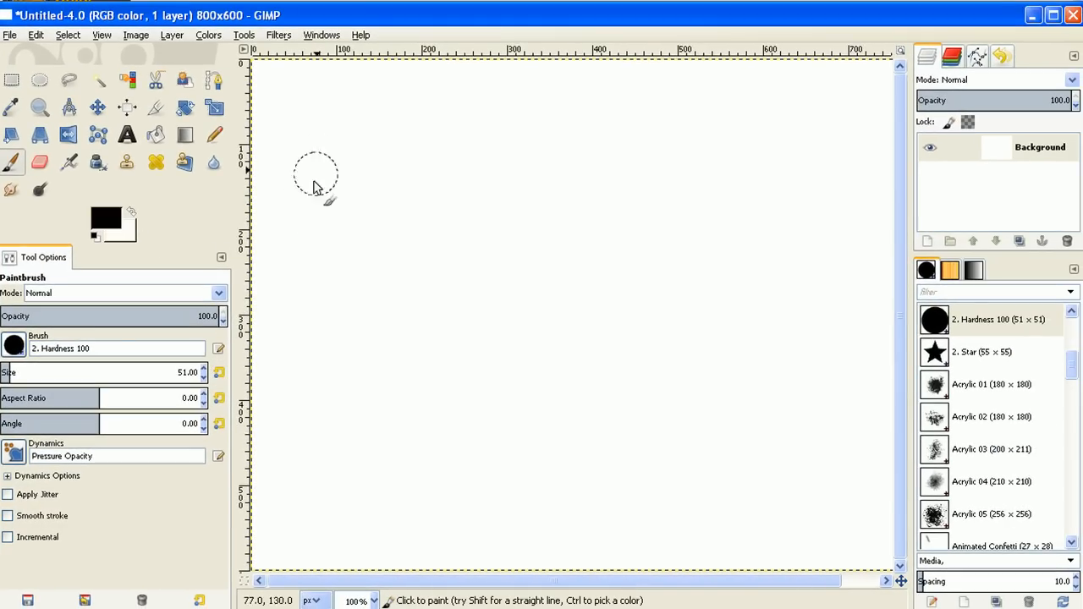
left_click(314, 137)
left_click_drag(364, 149, 487, 149)
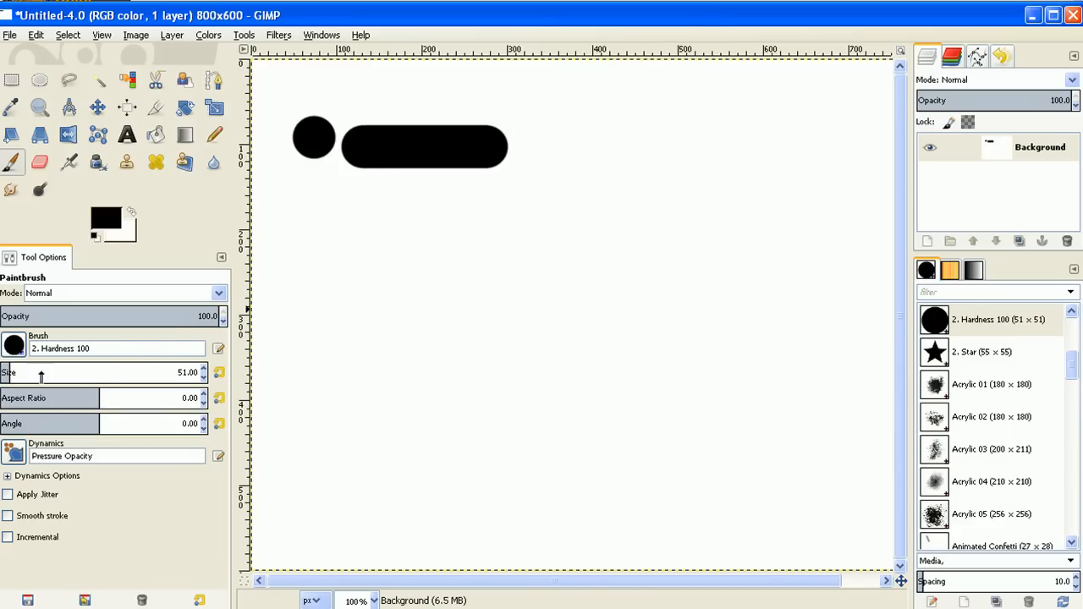
Increase the brush size to about 184.58 and paint one large black circle below the small dot.
left_click(7, 371)
left_click_drag(7, 371, 36, 373)
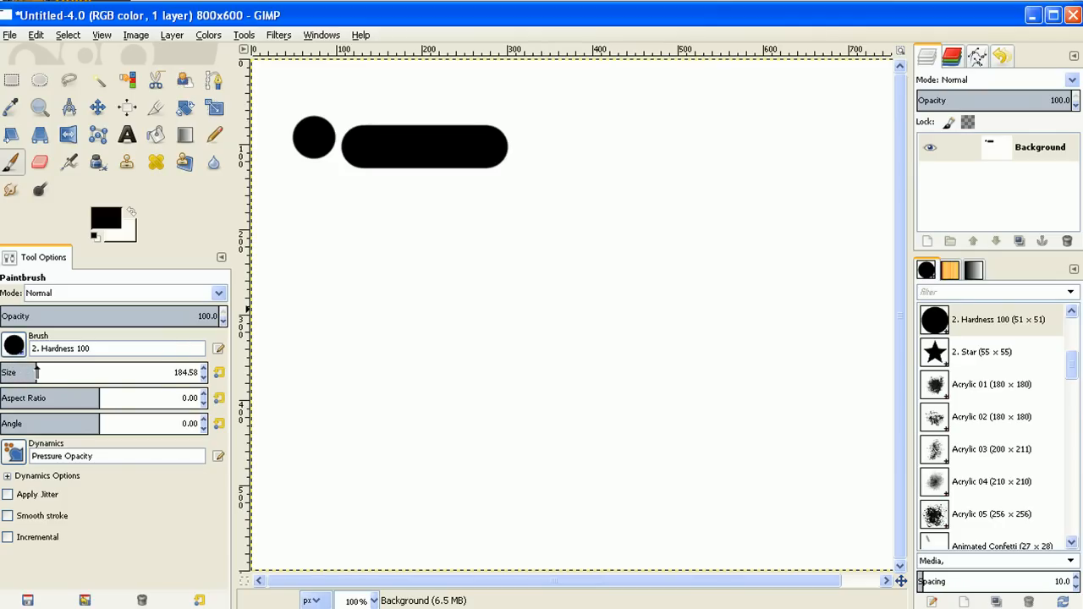
left_click(367, 298)
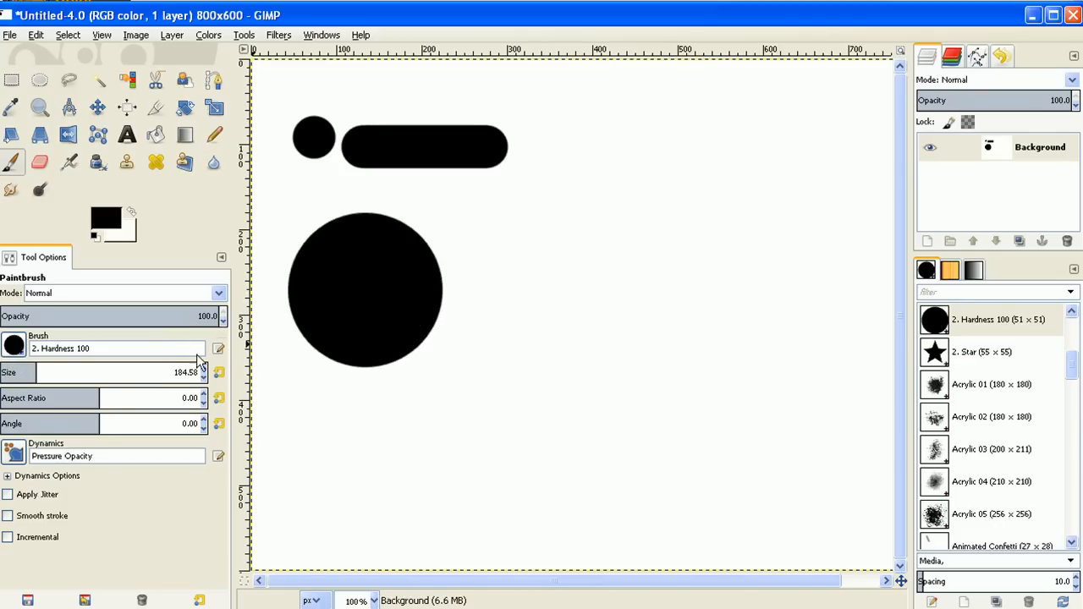
Paint a narrow vertical ellipse at aspect ratio -3.25 and a flat horizontal ellipse at aspect ratio 4.10, both beside the large circle.
left_click_drag(100, 398, 82, 398)
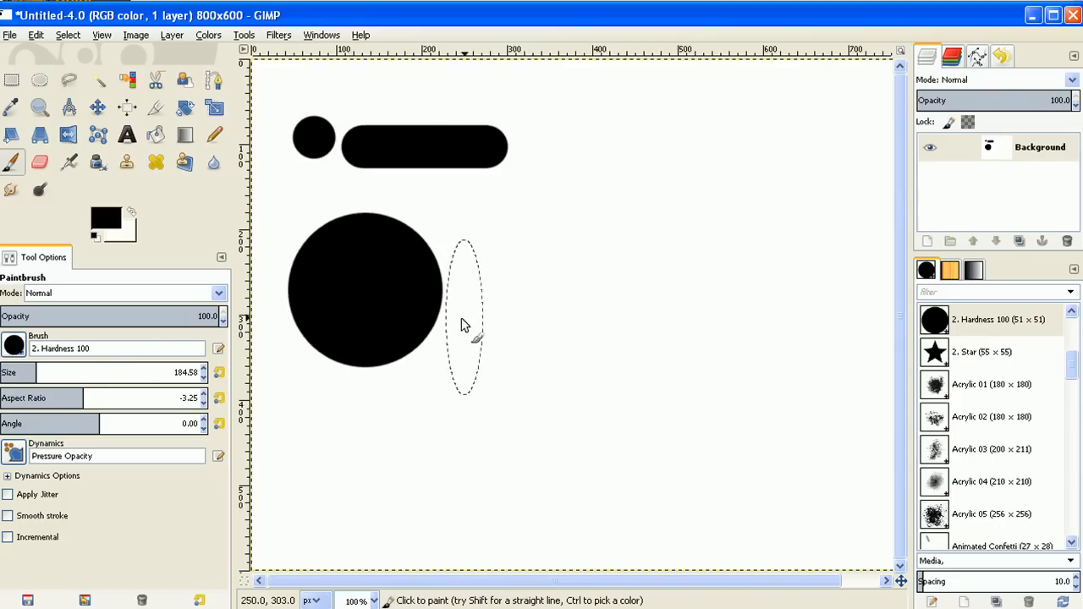
left_click(499, 290)
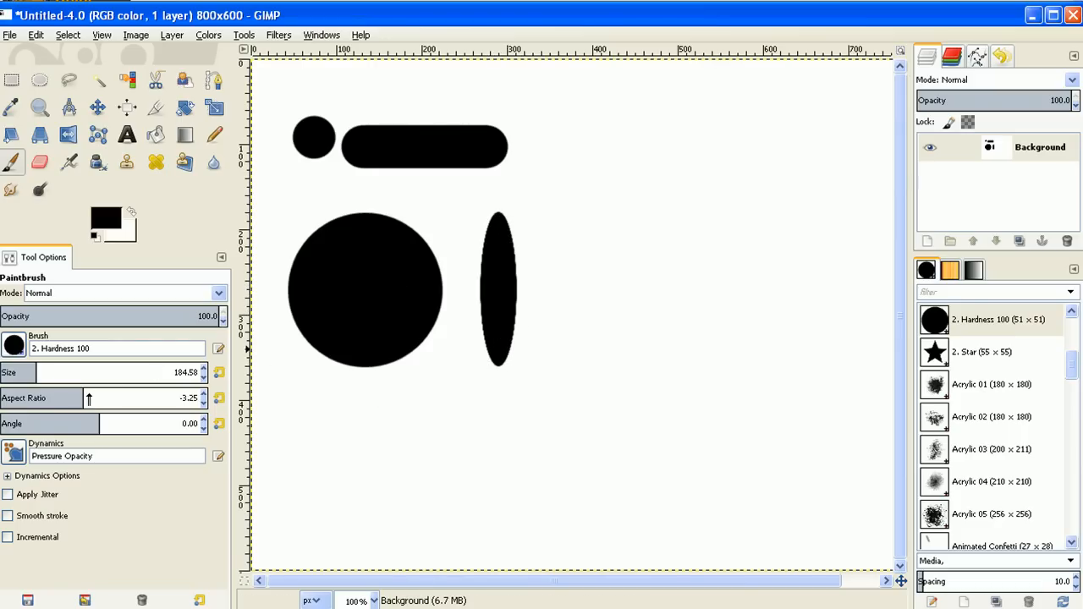
left_click_drag(89, 397, 119, 398)
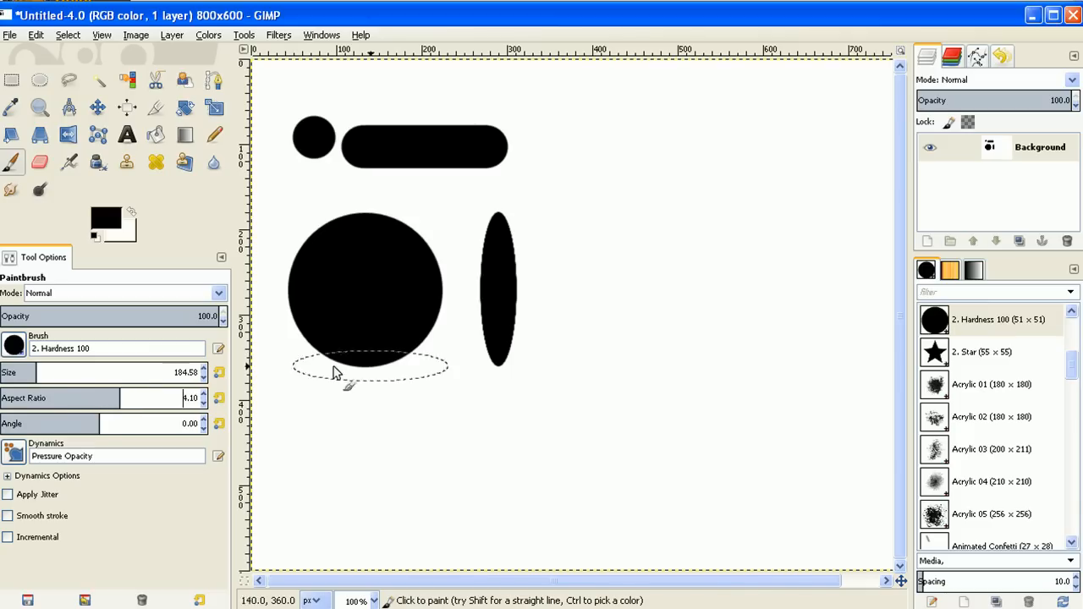
left_click(625, 268)
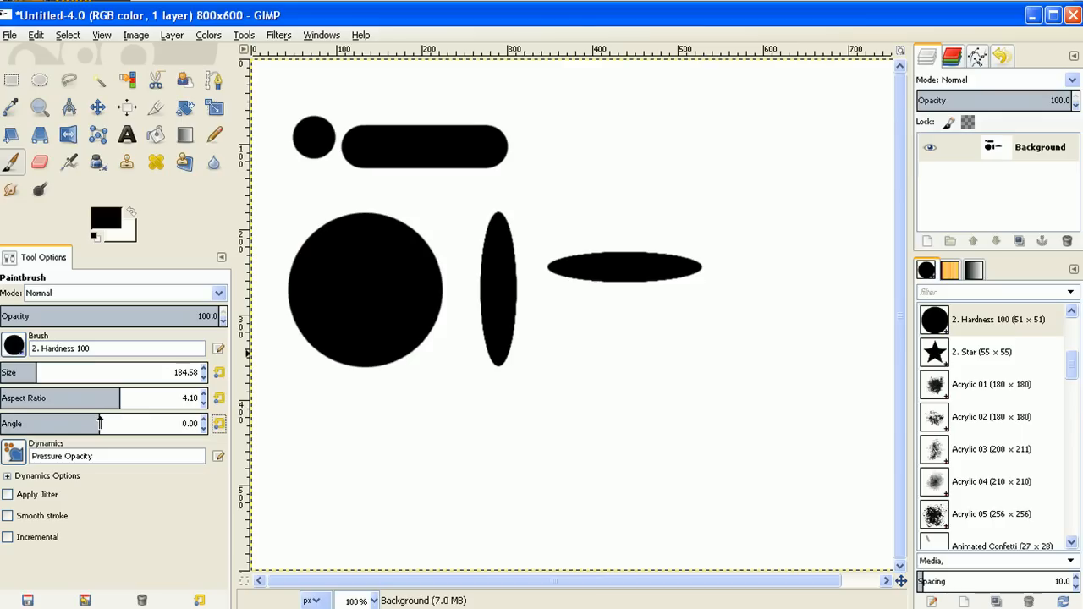
Paint two tilted ellipses in the lower part of the canvas, one at angle -13.85 and one at angle 43.08.
left_click_drag(100, 423, 91, 420)
left_click(419, 424)
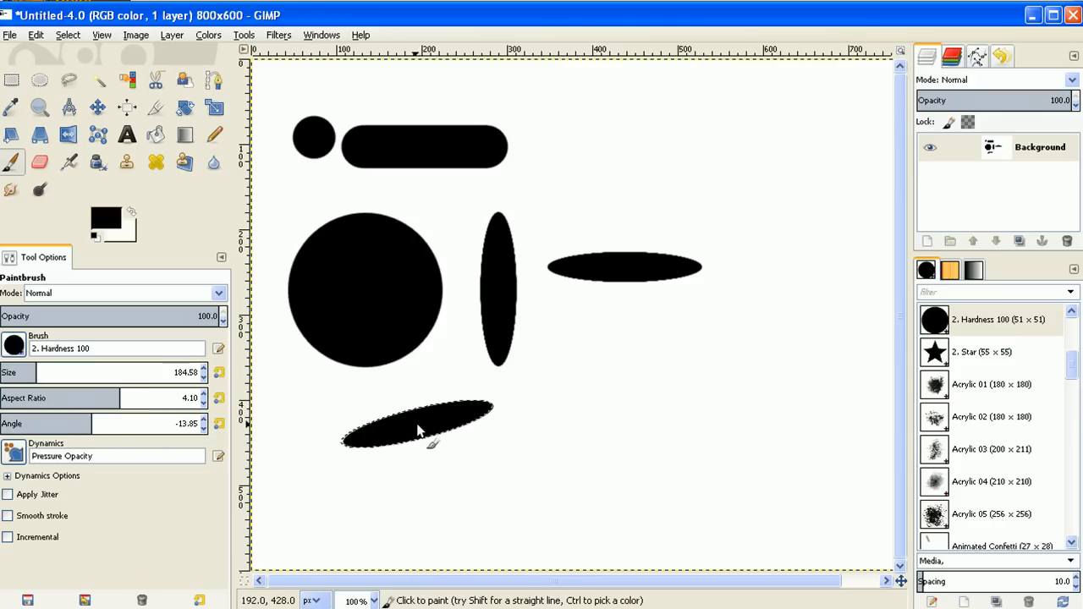
left_click_drag(93, 421, 124, 421)
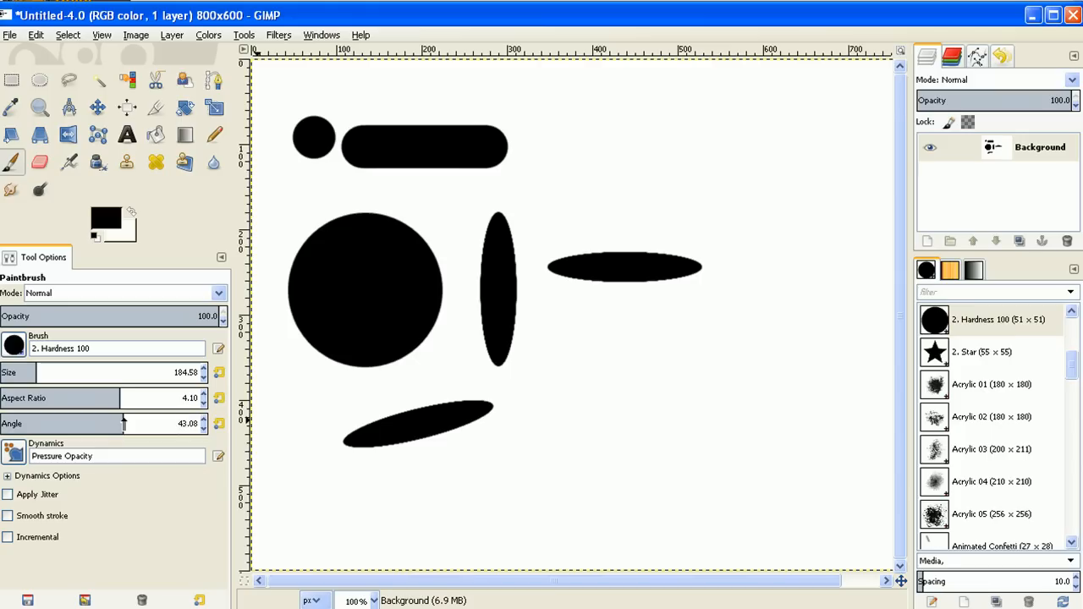
left_click(608, 419)
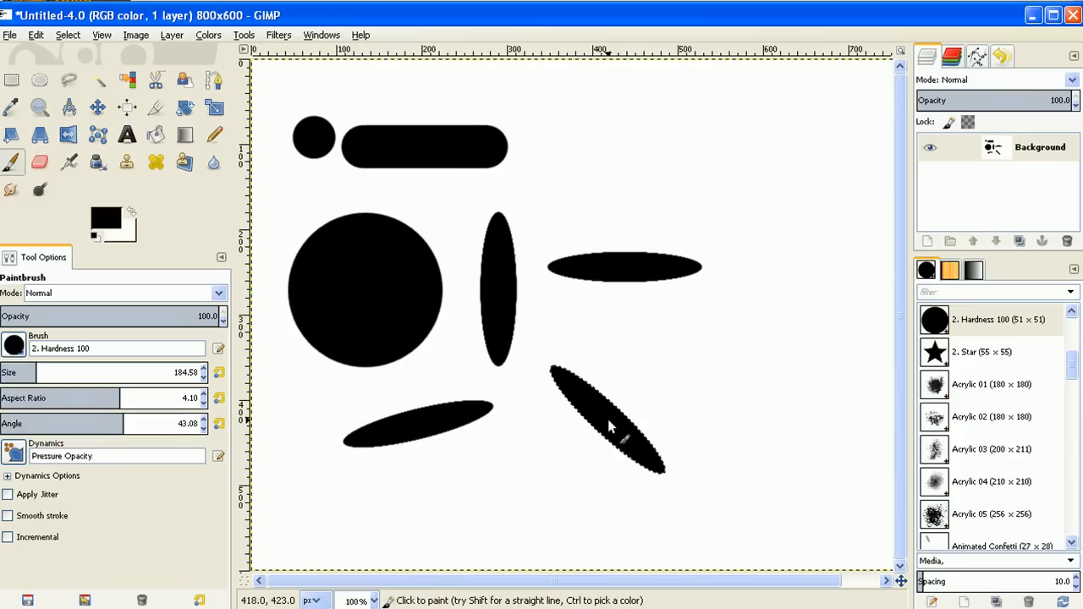
Reset the brush angle and aspect ratio, lower the opacity to 57.6, and paint a broad looping stroke over the ellipses.
left_click(218, 424)
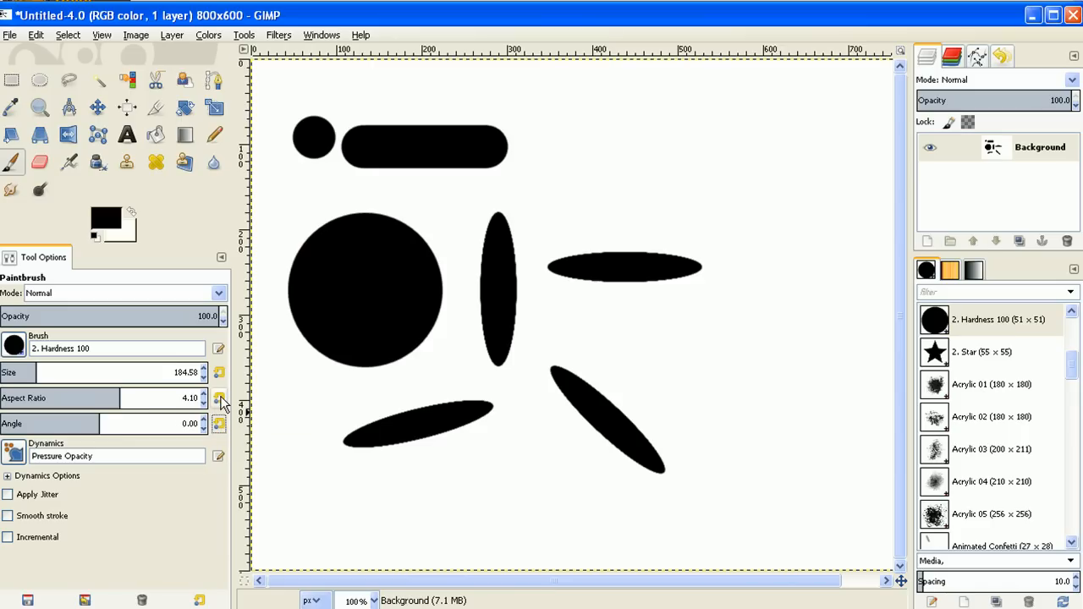
left_click(219, 399)
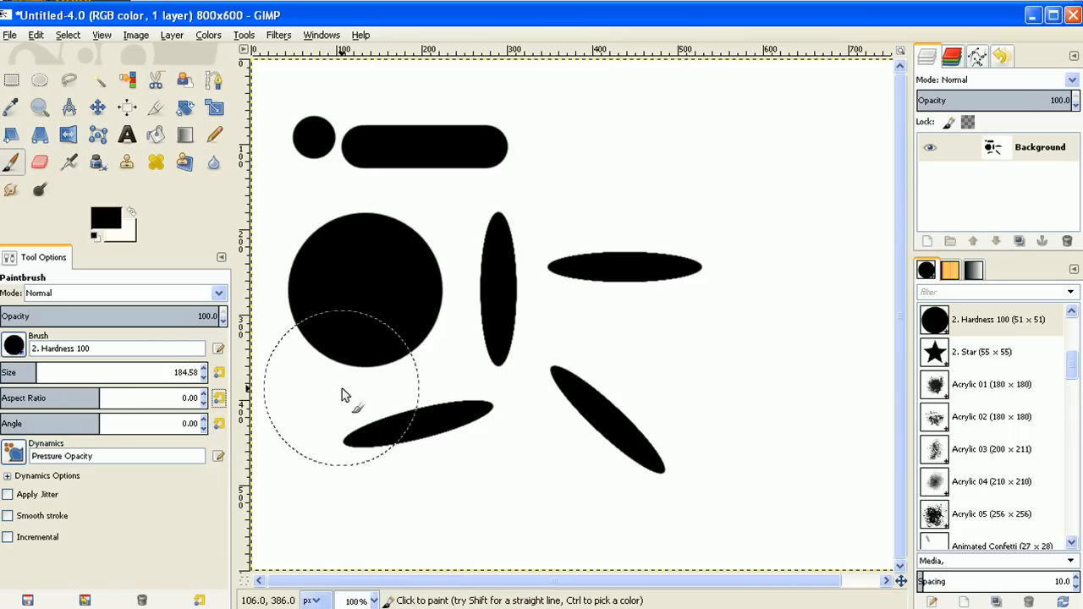
left_click_drag(197, 317, 126, 318)
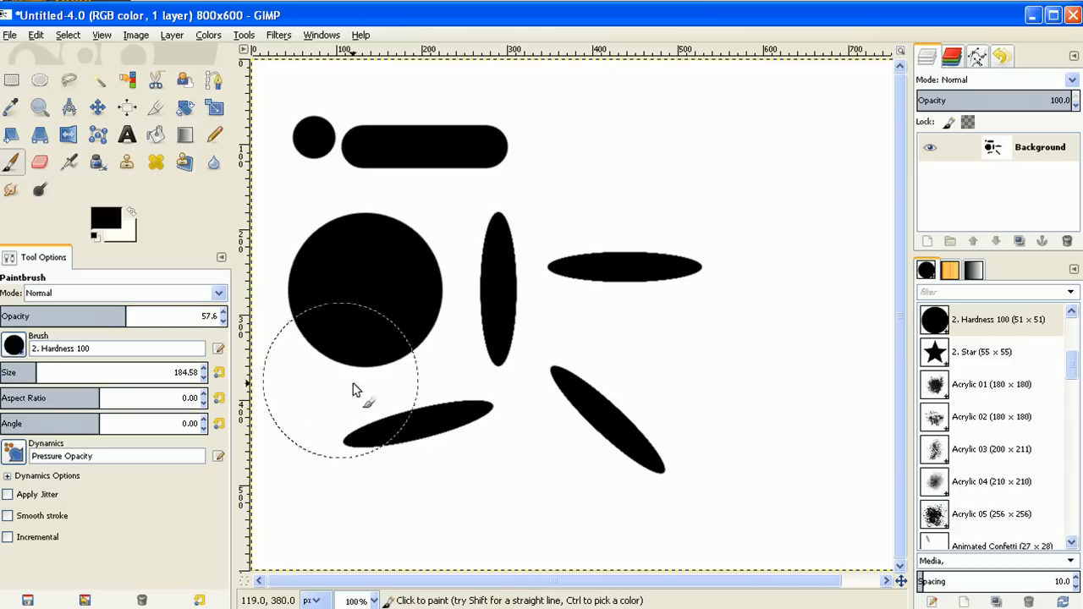
mouse_move(518, 296)
left_mouse_down()
mouse_move(596, 258)
mouse_move(678, 276)
mouse_move(692, 311)
mouse_move(652, 387)
mouse_move(523, 382)
left_mouse_up()
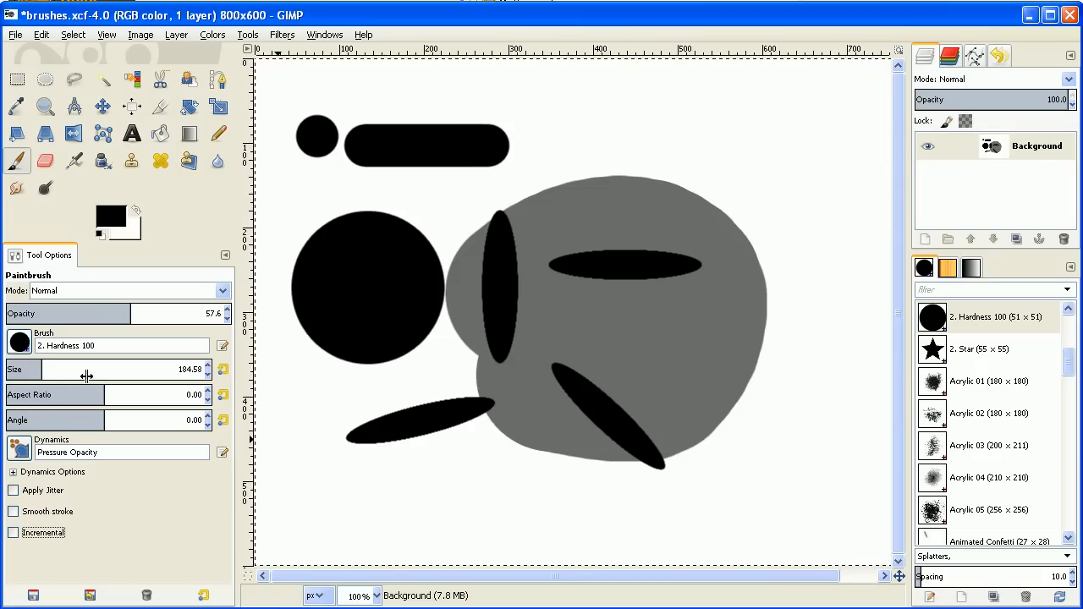
Reset the brush size and paint a diagonal stroke near the canvas's upper-right corner, then another beside it with Apply Jitter at amount 0.20.
left_click(223, 371)
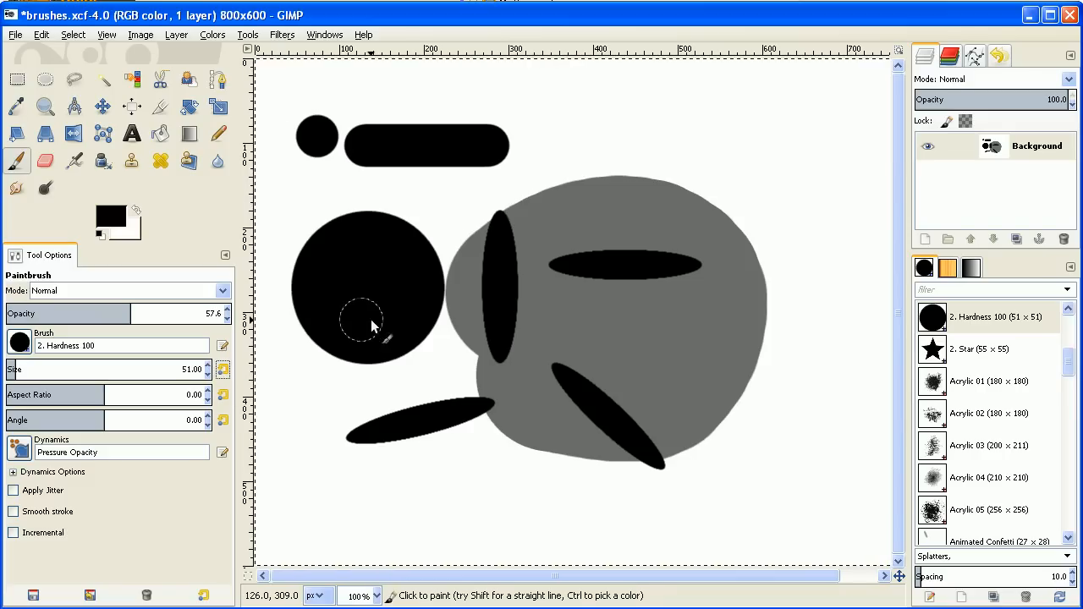
left_click_drag(670, 103, 802, 247)
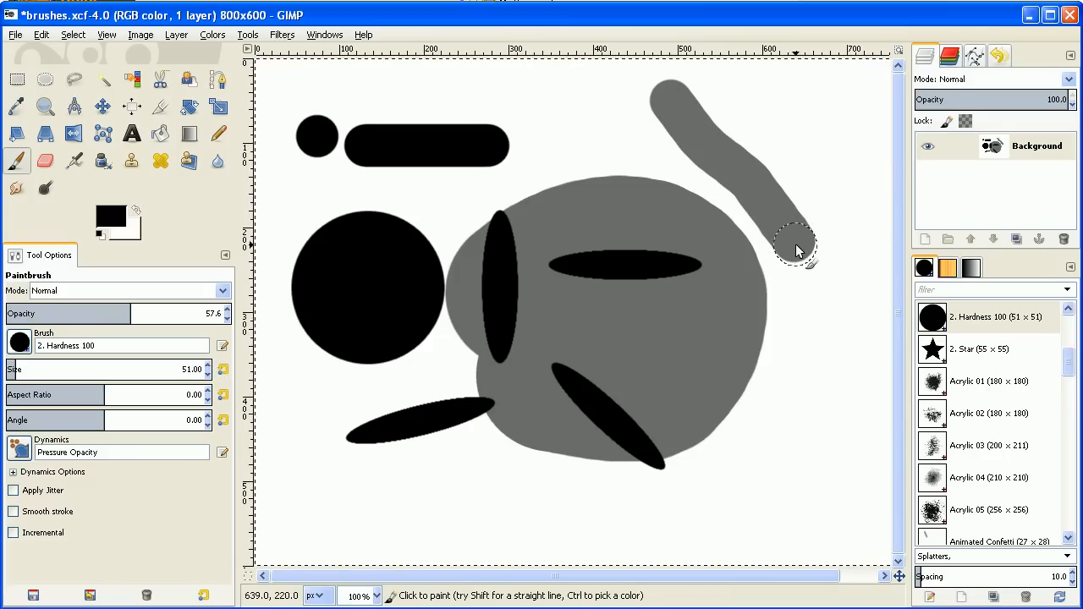
left_click(13, 493)
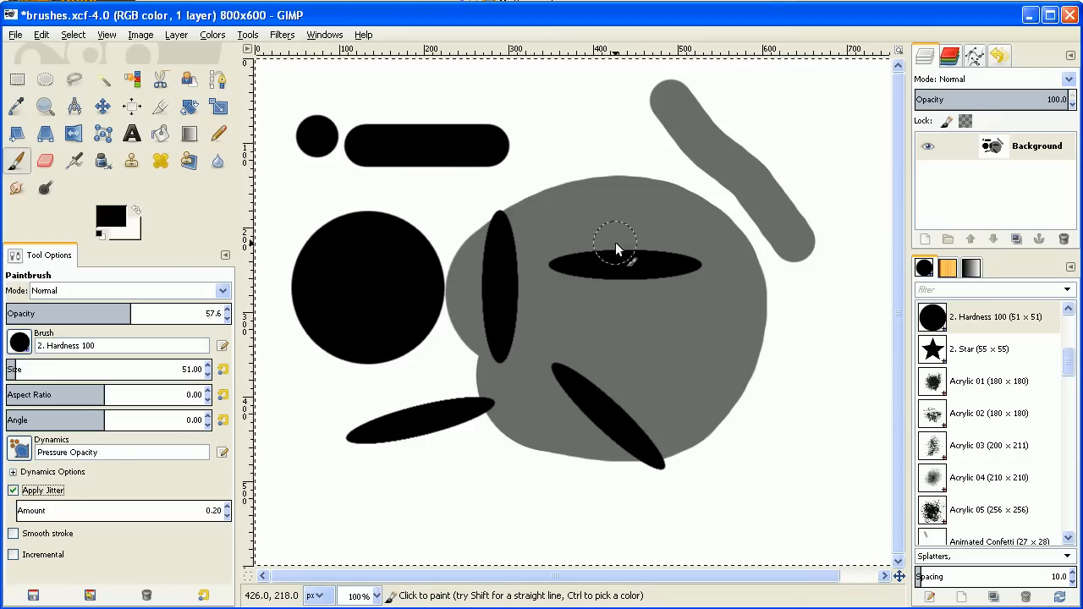
left_click_drag(733, 92, 764, 119)
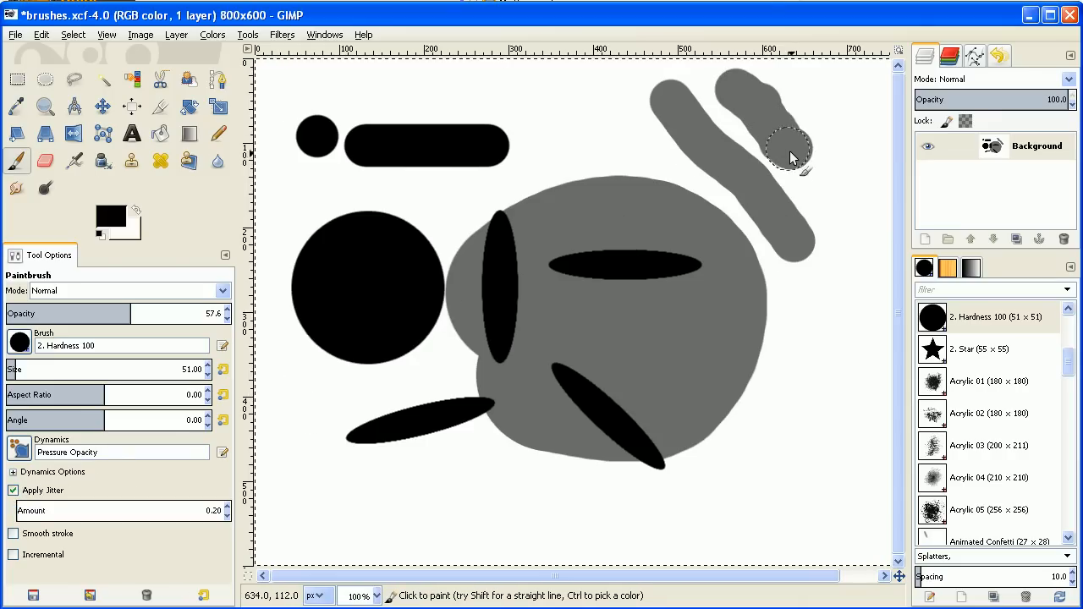
Finish the jittered diagonal stroke, then paint another near the canvas's upper-right corner with Apply Jitter off and Smooth stroke on.
left_click_drag(789, 157, 827, 199)
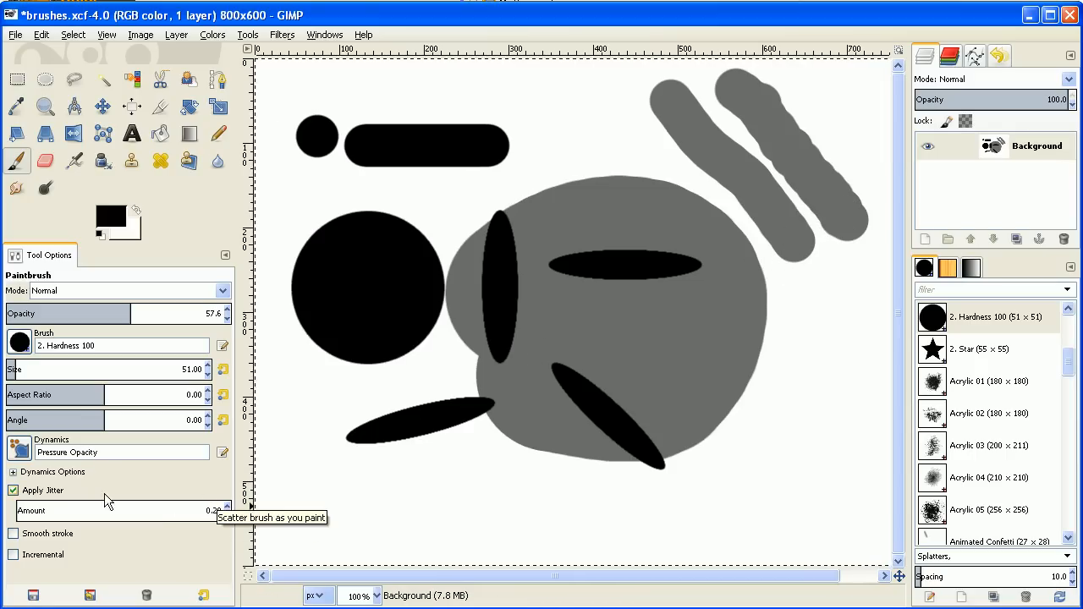
left_click(14, 493)
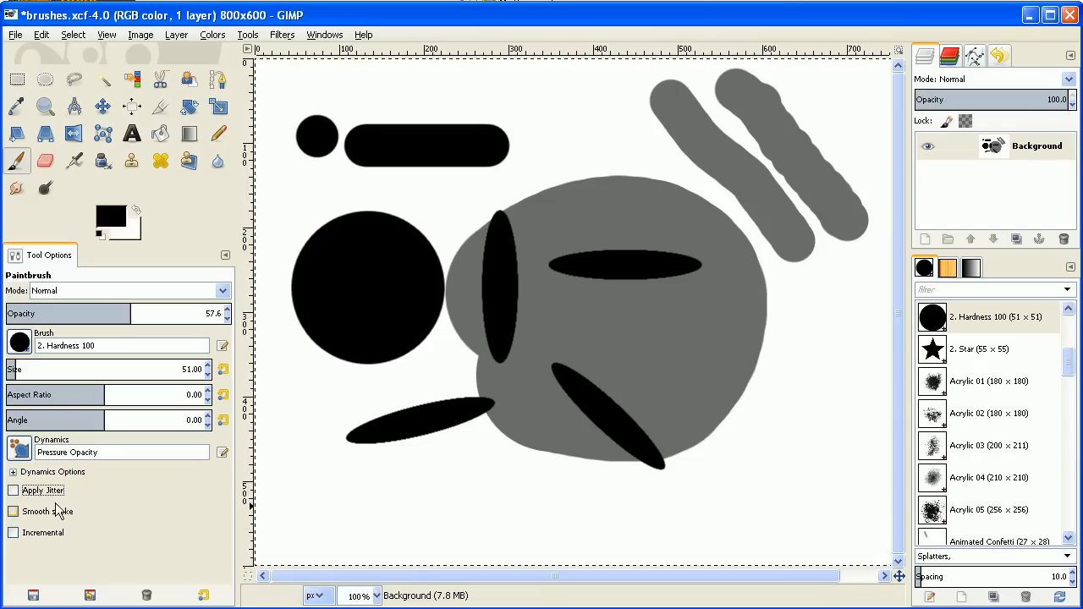
left_click(14, 512)
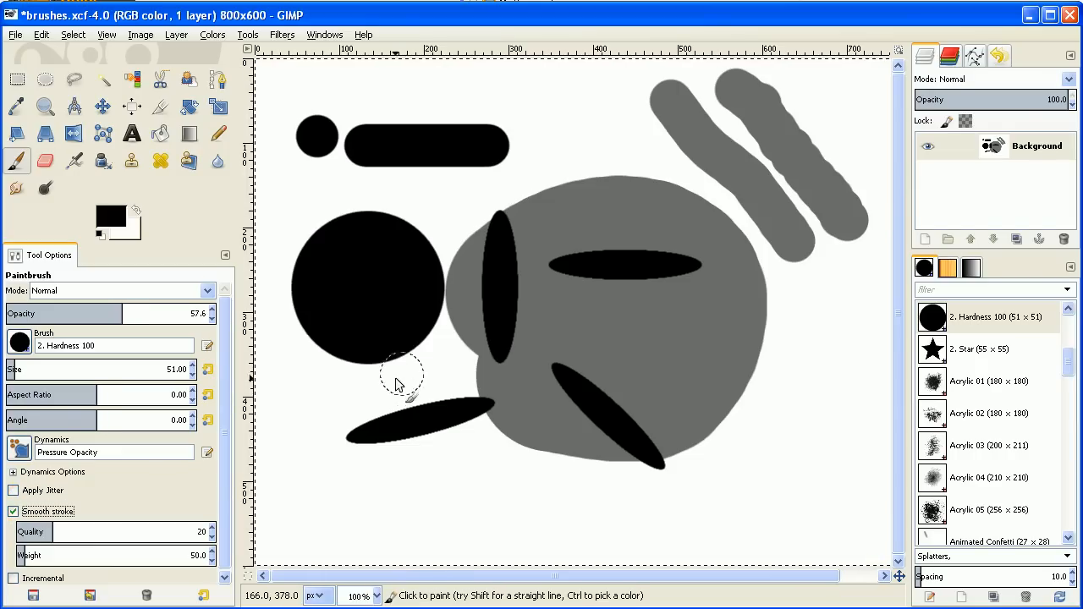
mouse_move(808, 80)
left_mouse_down()
mouse_move(827, 118)
mouse_move(871, 145)
mouse_move(887, 182)
left_mouse_up()
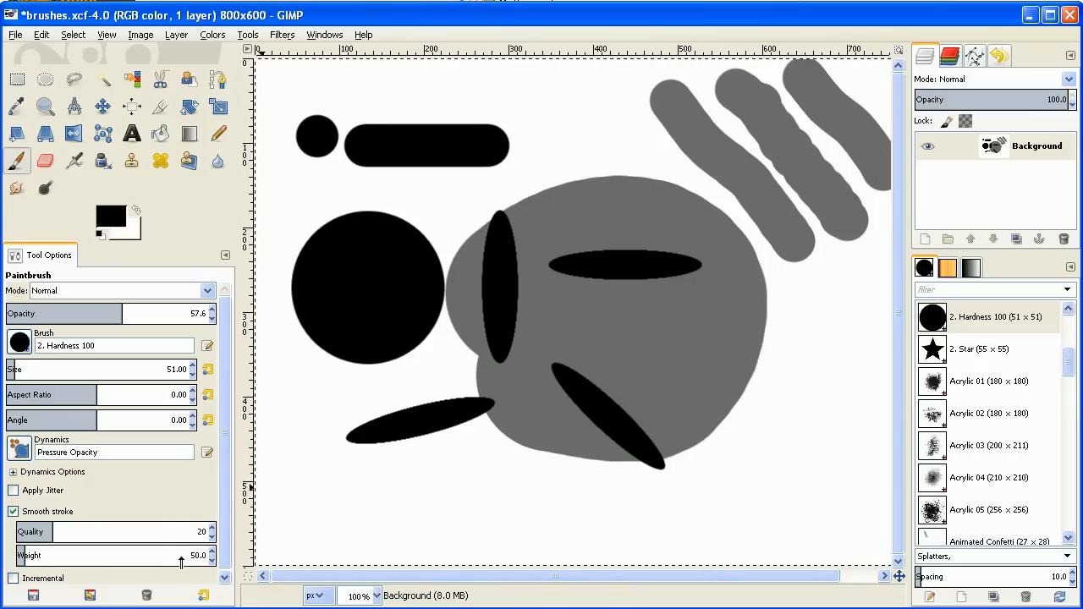
Replace Smooth stroke with Incremental, set the brush size to 278.50, and paint broad horizontal strokes across the lower canvas and, at opacity 100, the middle.
left_click(13, 512)
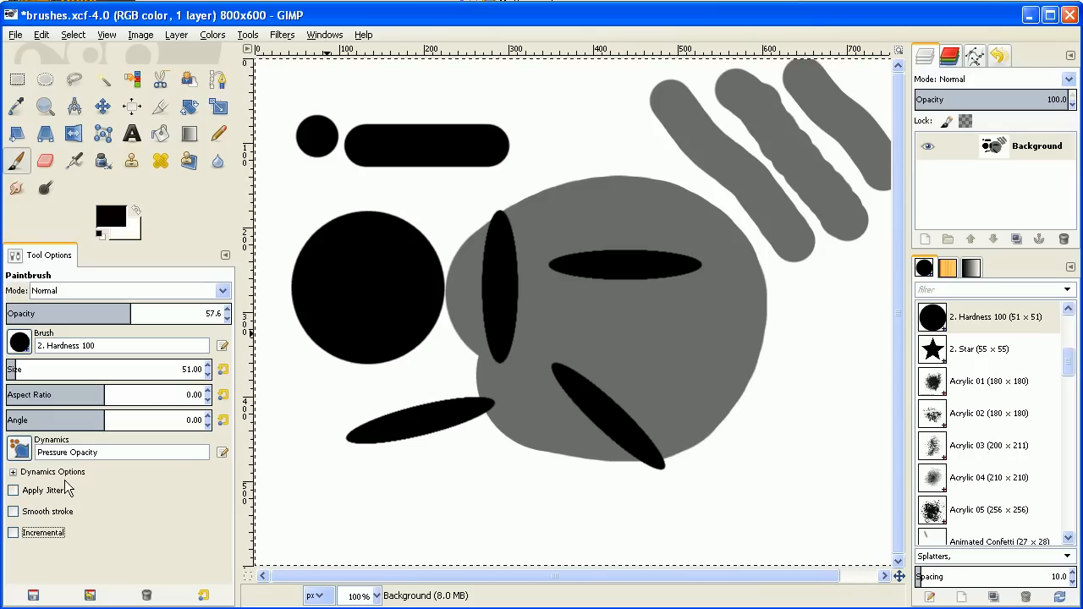
left_click(19, 367)
left_click_drag(21, 370, 59, 372)
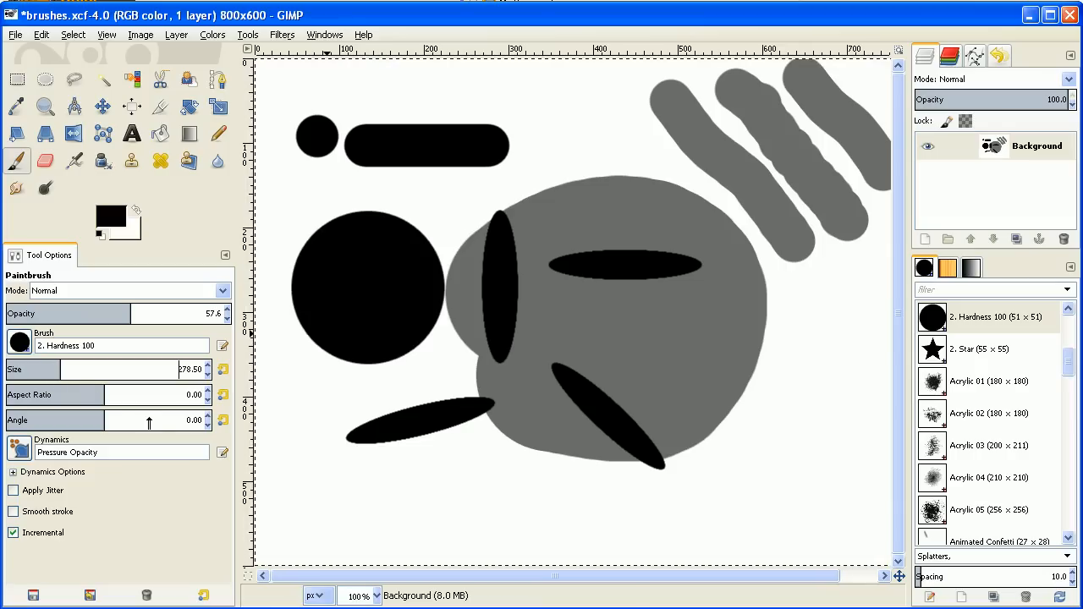
left_click_drag(392, 443, 744, 443)
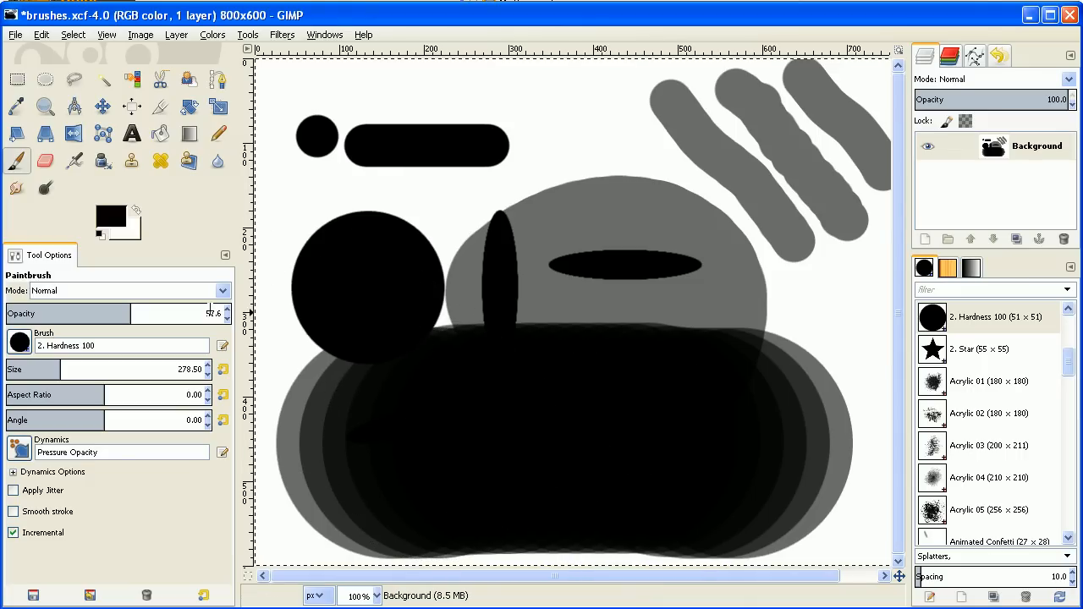
left_click_drag(134, 318, 237, 317)
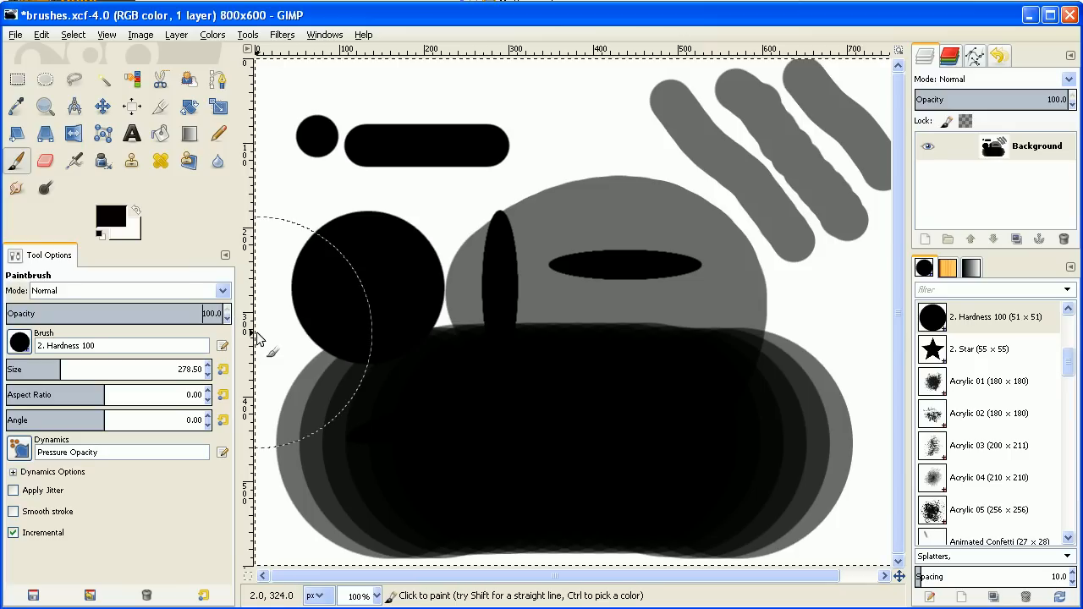
left_click_drag(418, 326, 725, 320)
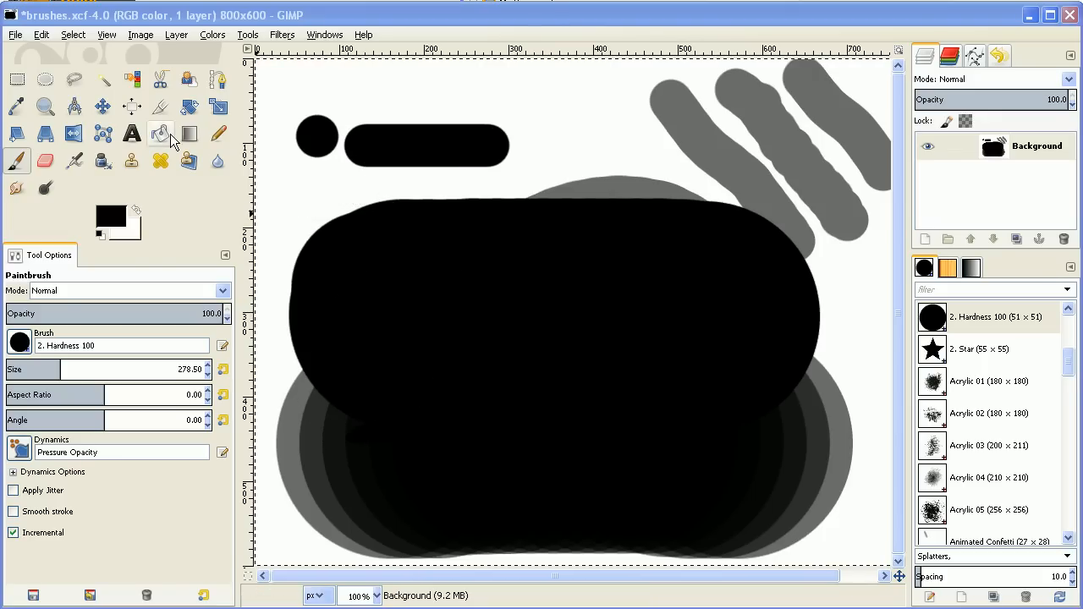
Select the entire canvas and clear all the painted strokes.
left_click(72, 33)
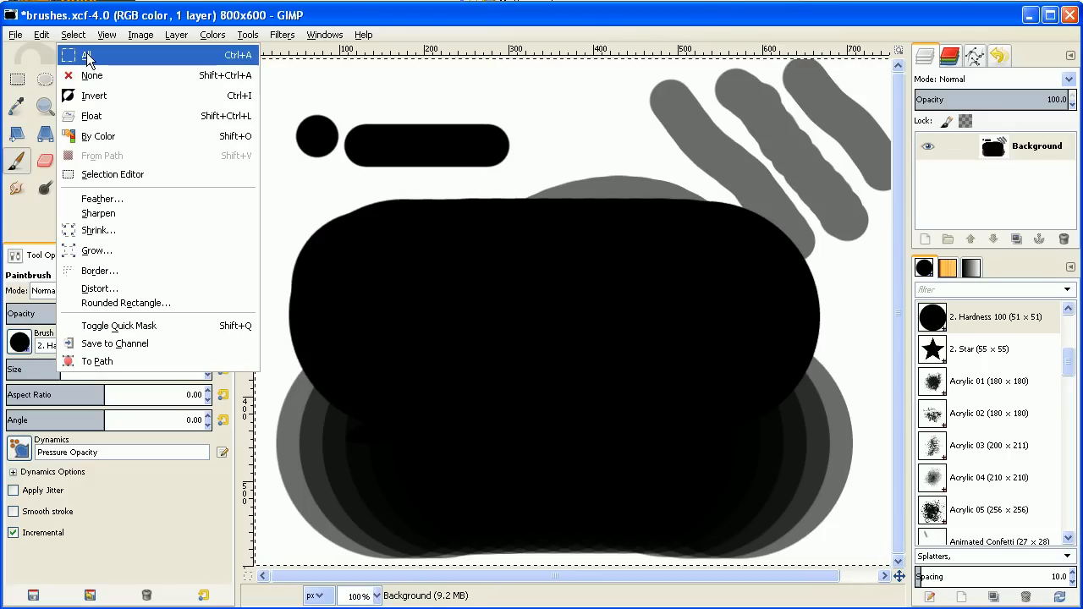
left_click(87, 56)
key("Delete")
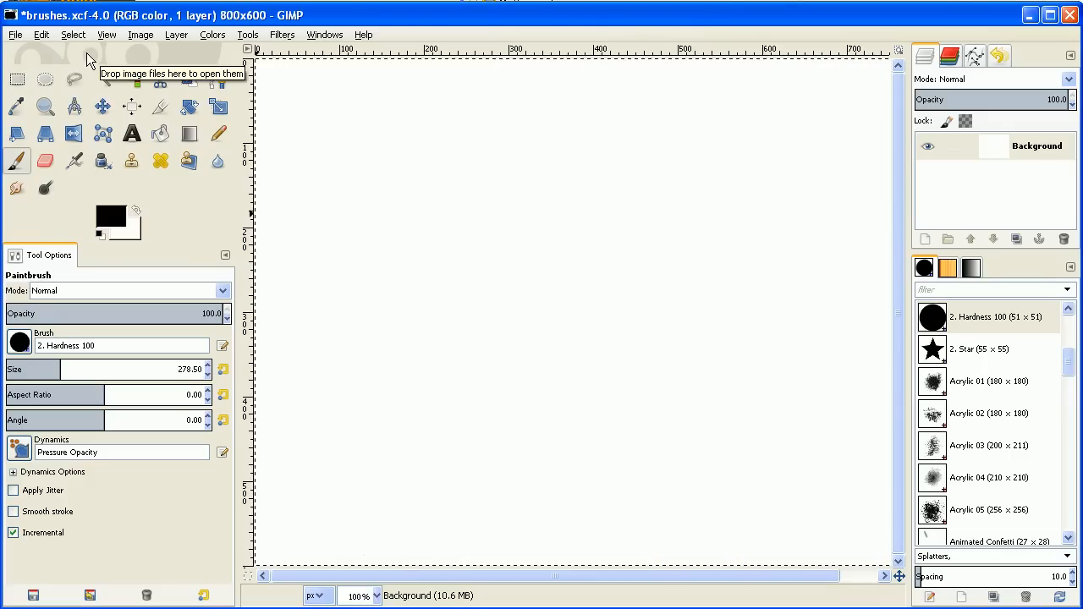
Set the foreground color to the dark brown 644109 from the saved color swatches.
left_click(110, 214)
left_click(334, 132)
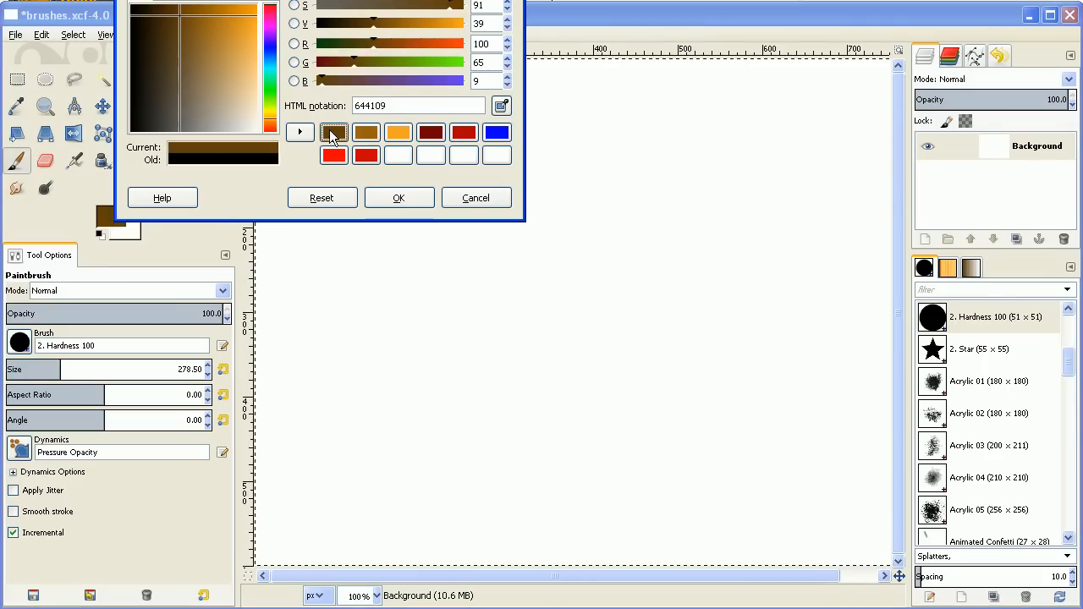
left_click(399, 198)
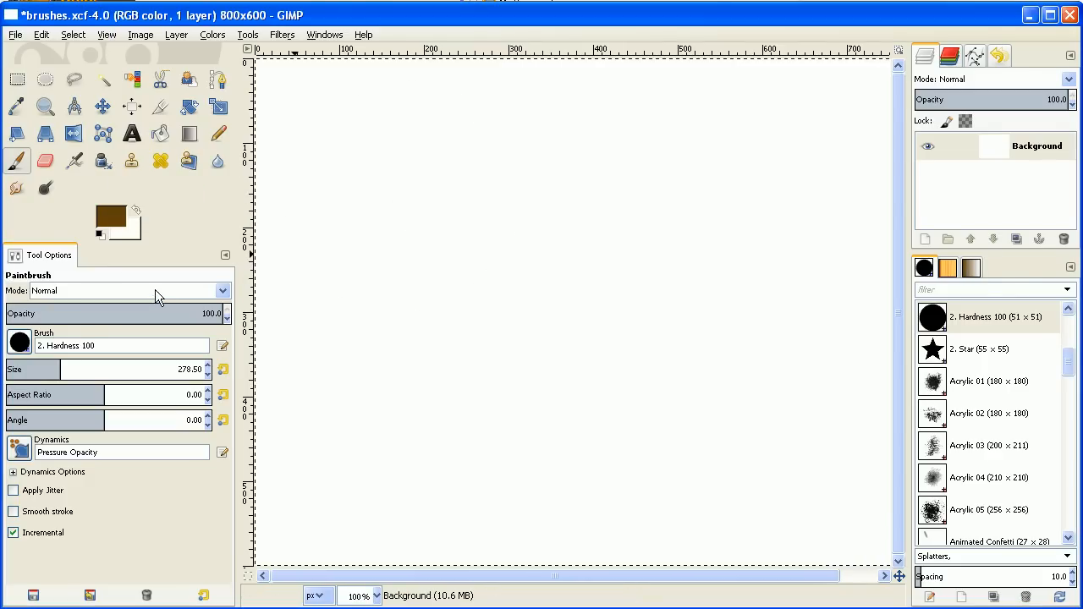
Choose the Texture Hose 03 brush, set its size to 731.04, and turn off Incremental.
left_click(20, 344)
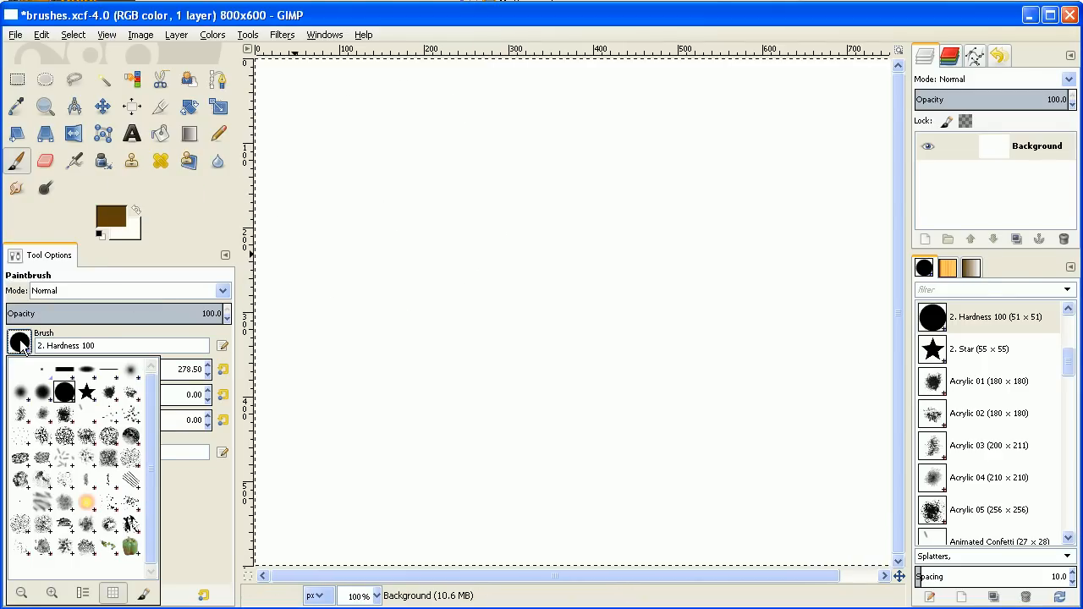
left_click(43, 548)
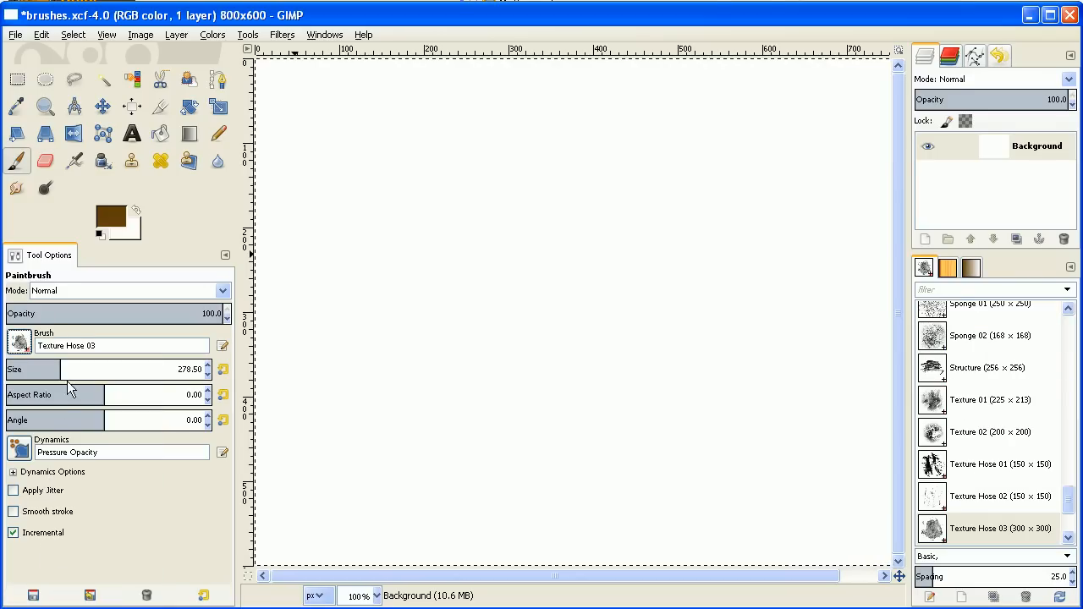
left_click_drag(61, 369, 152, 370)
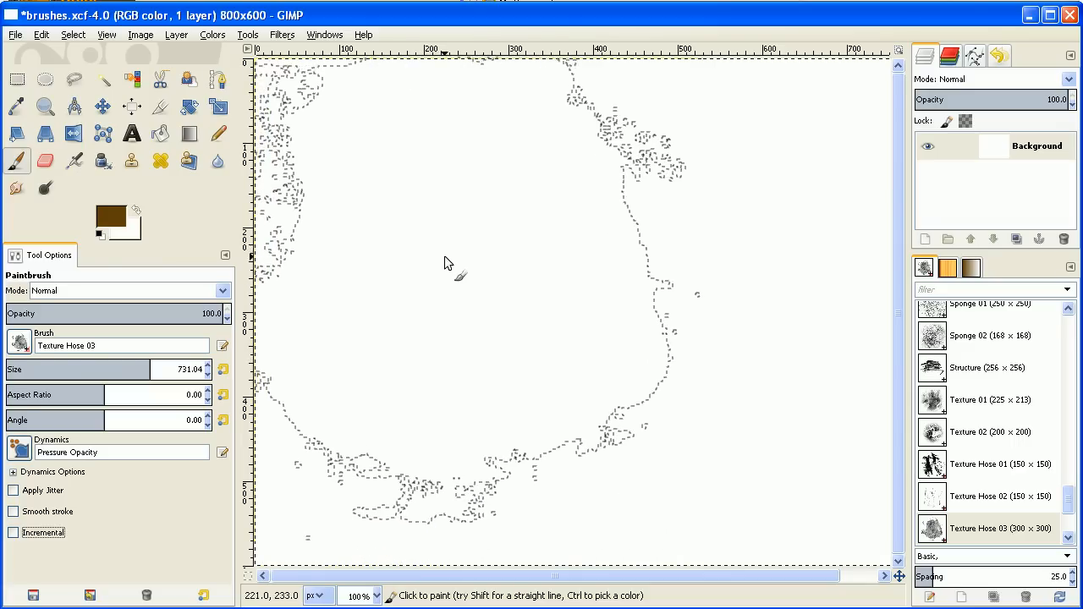
Stamp the brown Texture Hose 03 brush six times around the canvas until it is covered with texture.
left_click(368, 163)
left_click(654, 183)
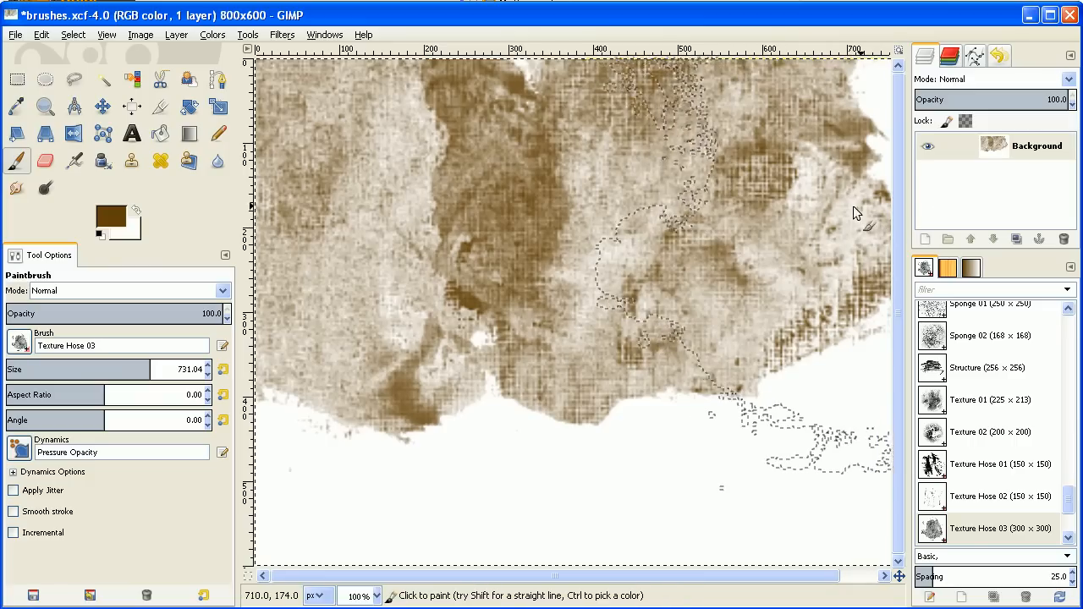
left_click(852, 231)
left_click(811, 400)
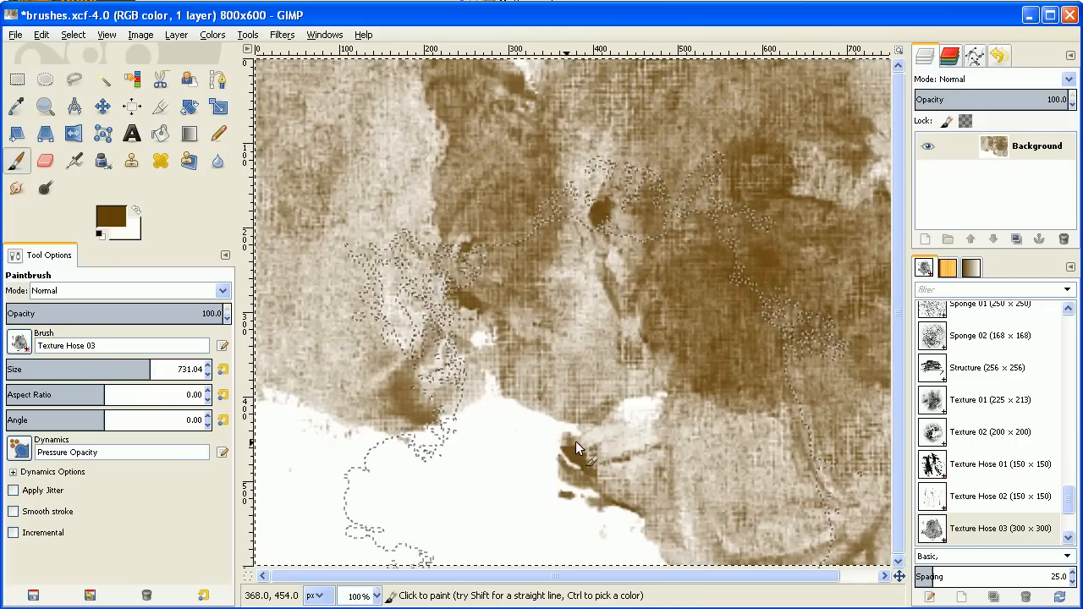
left_click(516, 445)
left_click(349, 446)
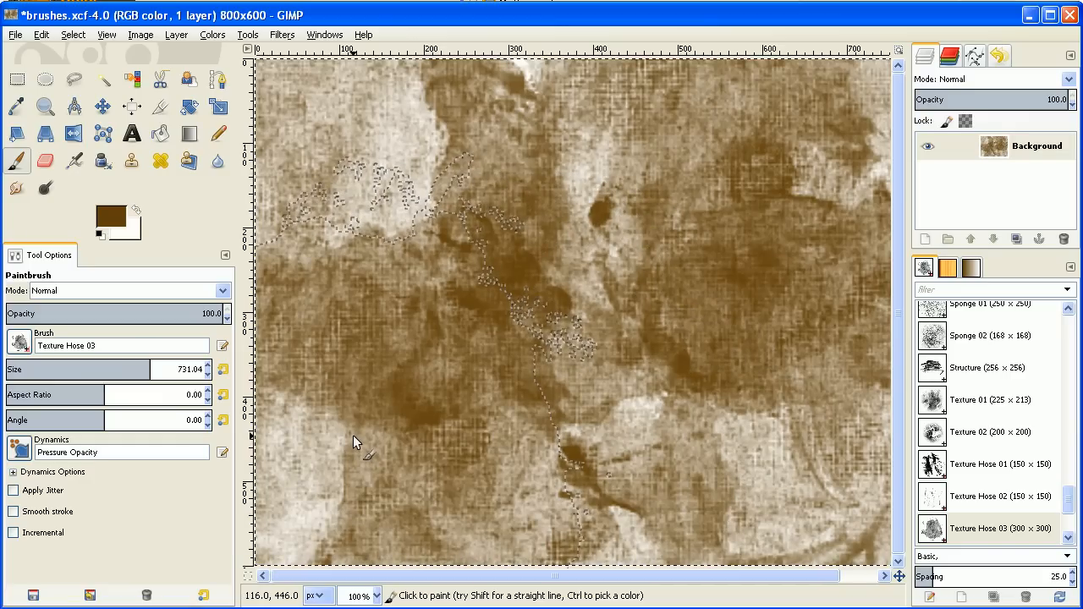
Switch to the Sponge 01 brush, swap the foreground and background colors, and set the brush size to 500.50.
left_click(18, 343)
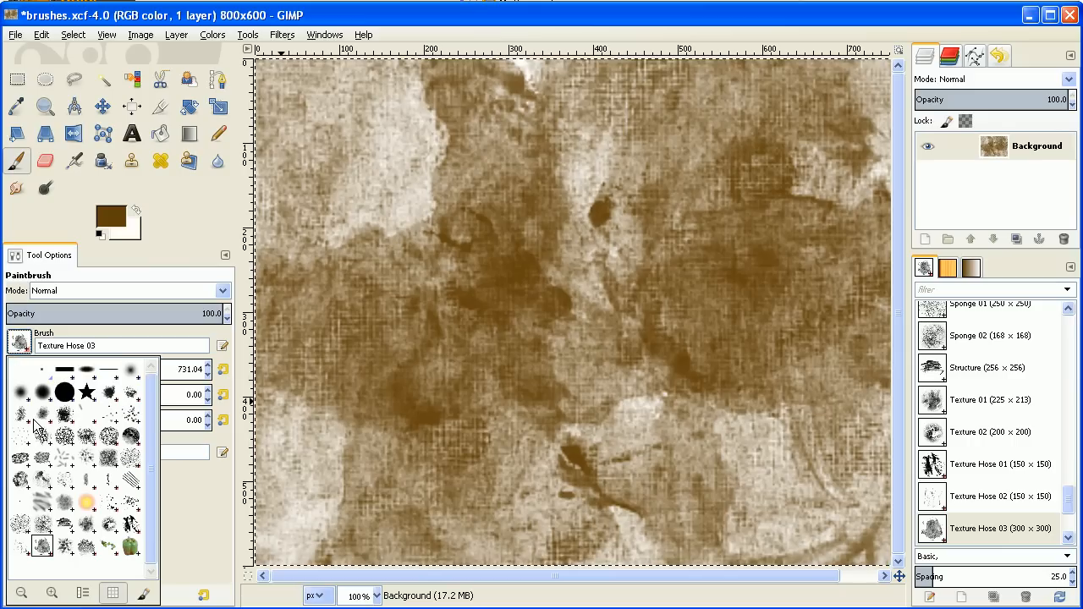
left_click(23, 524)
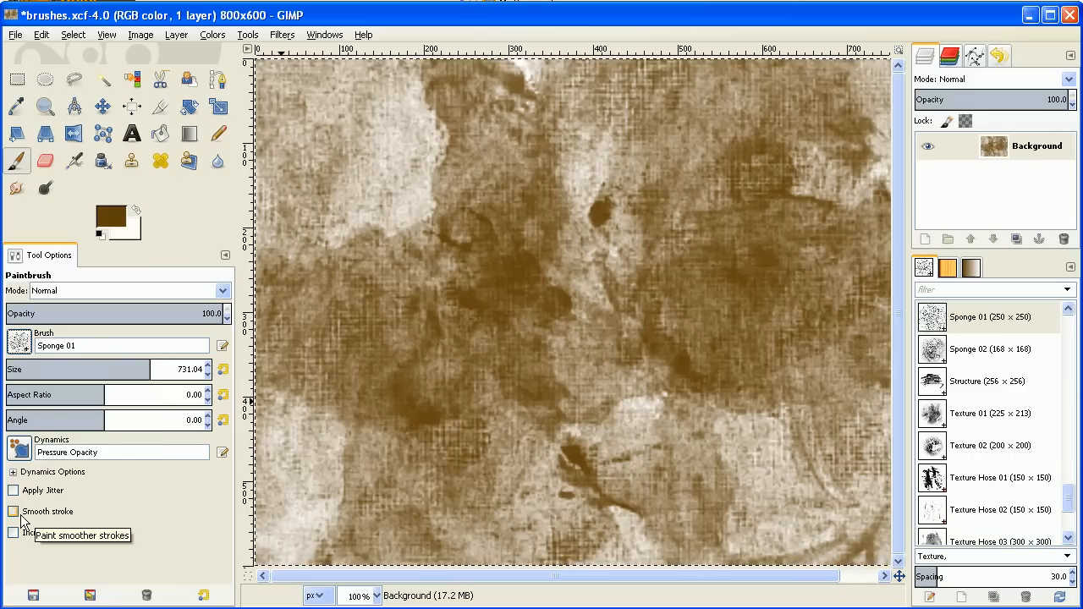
left_click(138, 212)
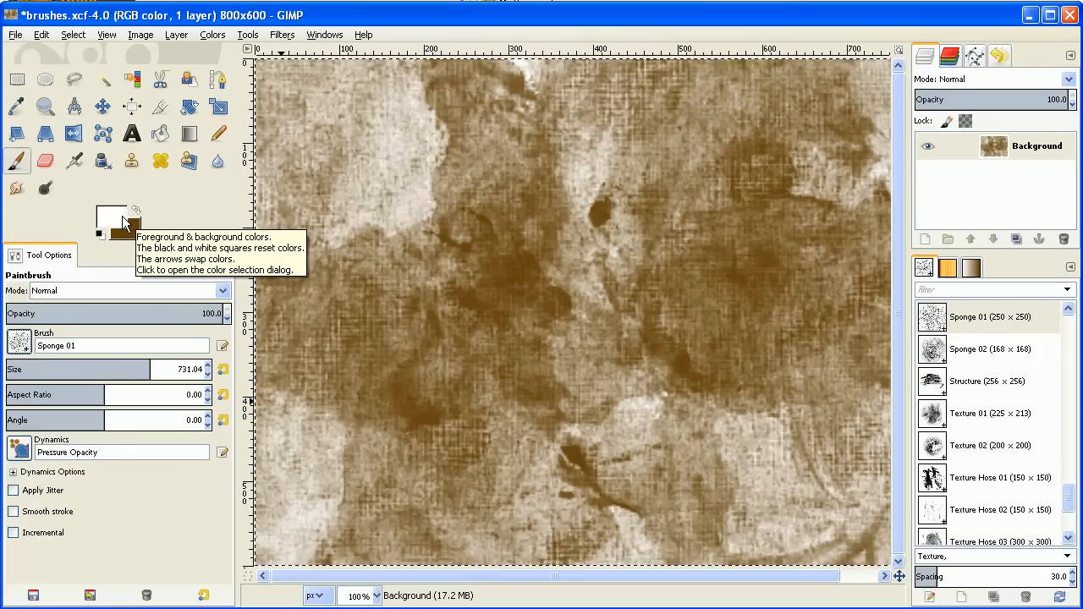
left_click_drag(149, 372, 105, 370)
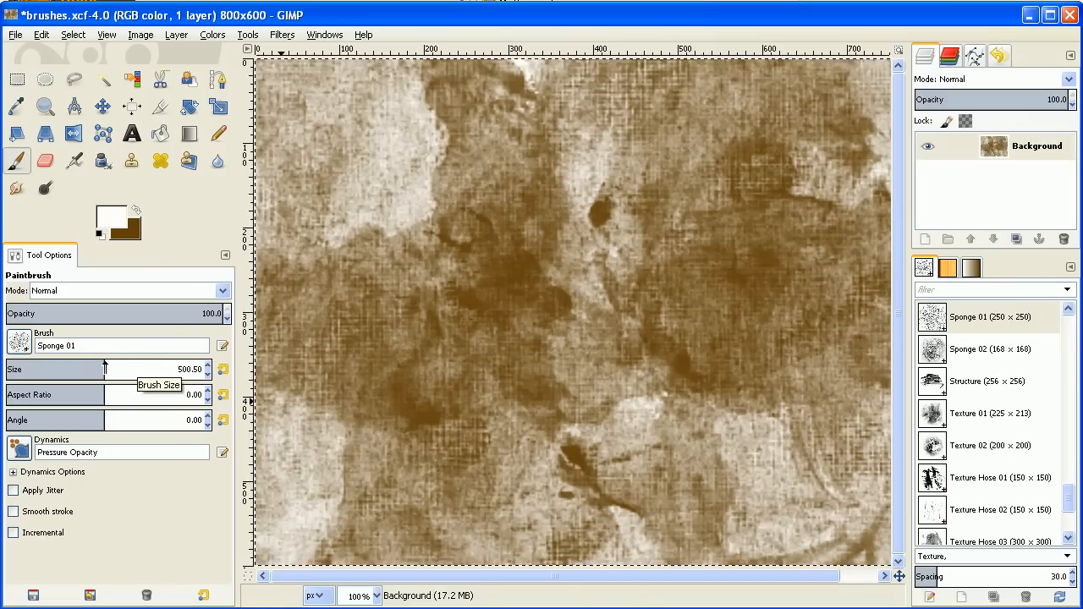
Stamp white Sponge 01 marks over the brown texture across the upper and lower parts of the canvas.
left_click(343, 248)
left_click(726, 239)
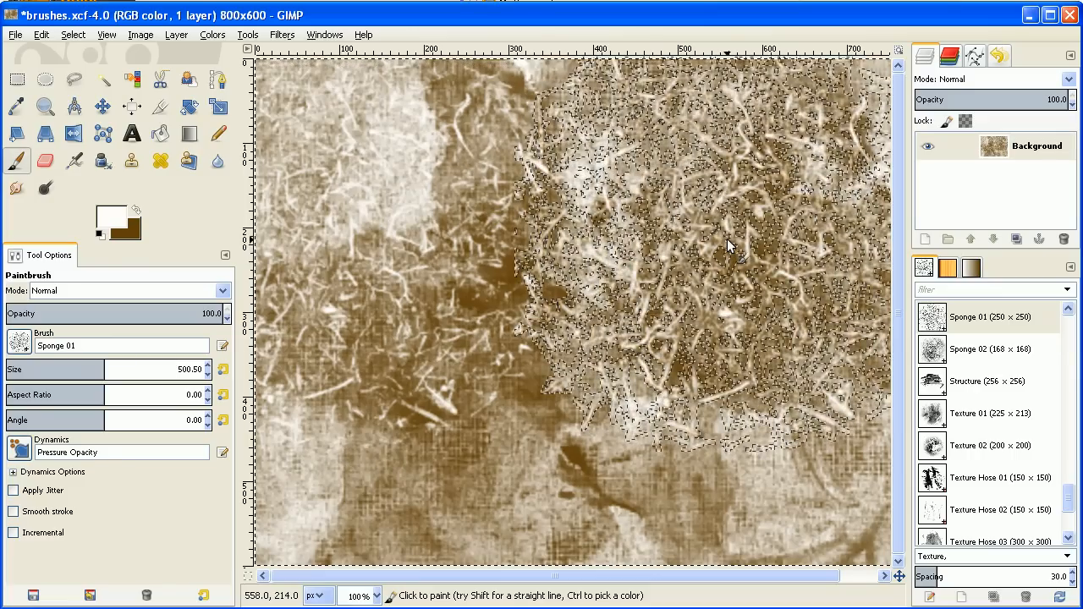
left_click(399, 496)
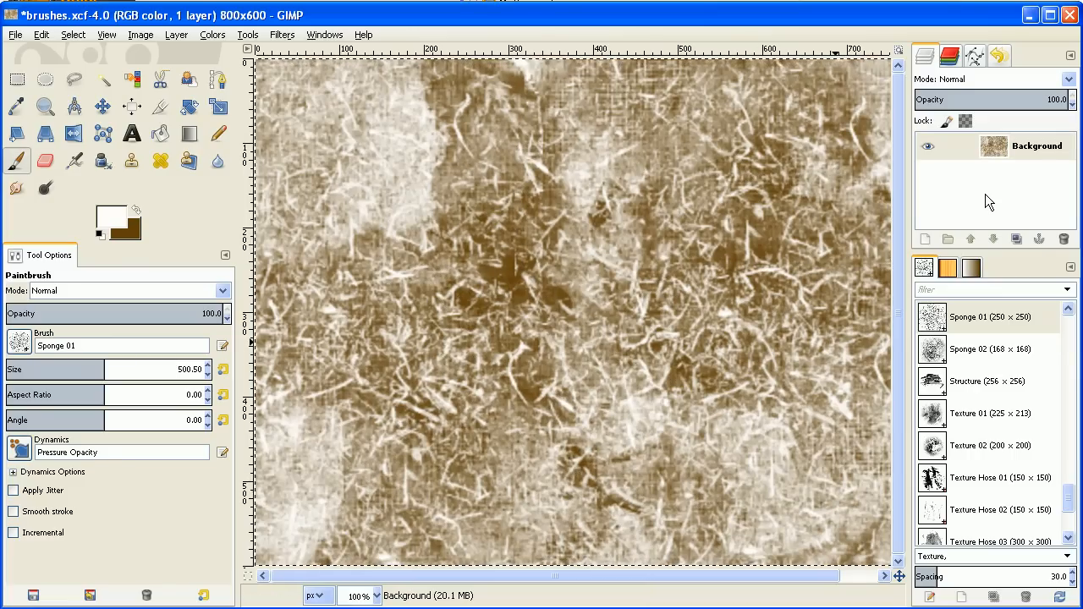